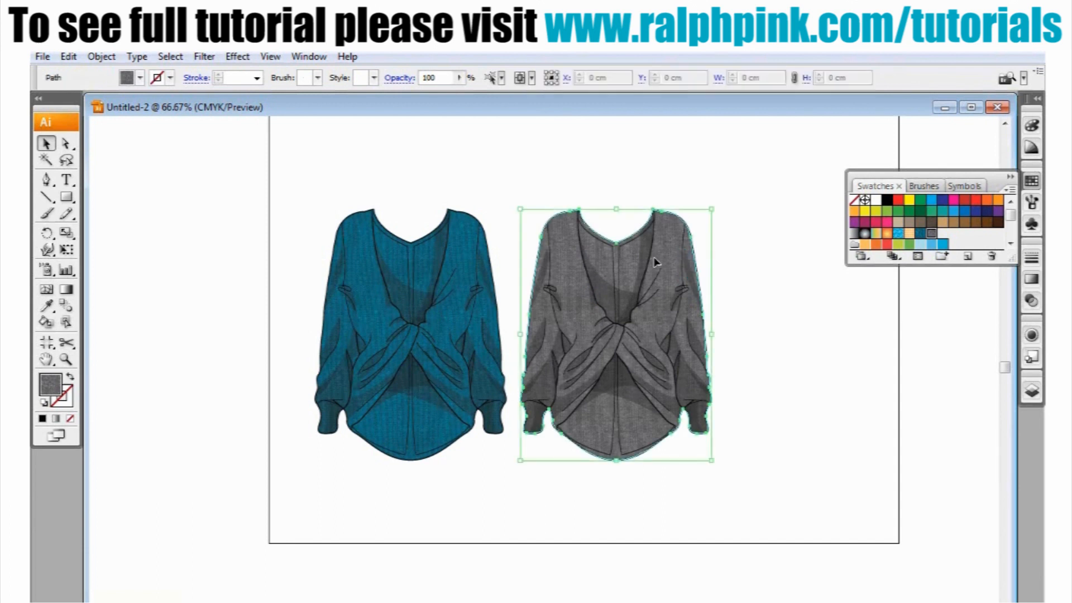
Set the fill of both the grey and the blue garment shapes to none, leaving only outlines and shading
key(F7)
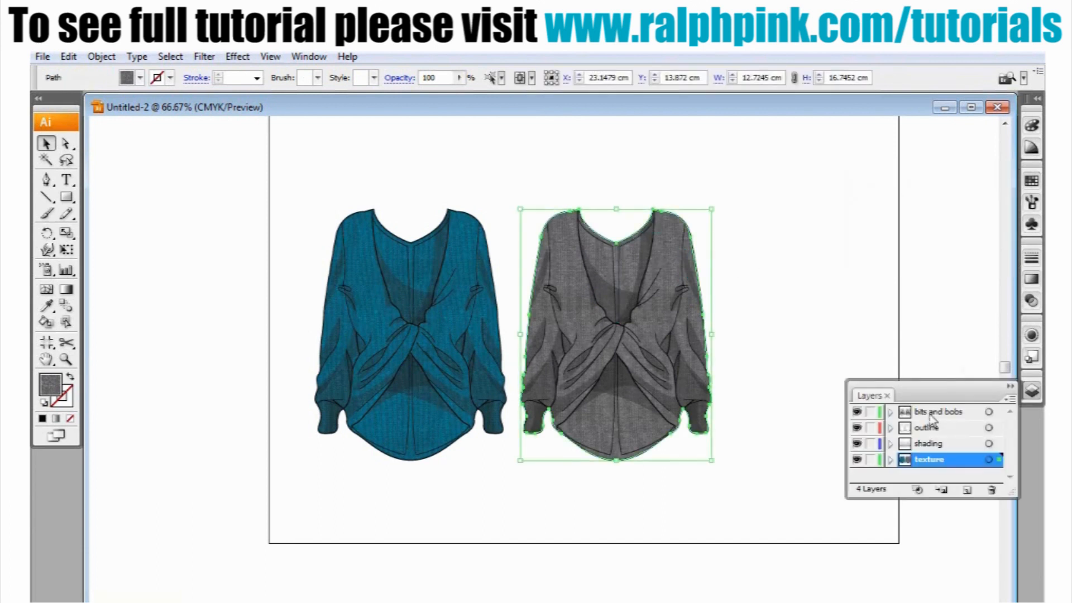
click(50, 385)
click(70, 418)
click(389, 262)
click(70, 418)
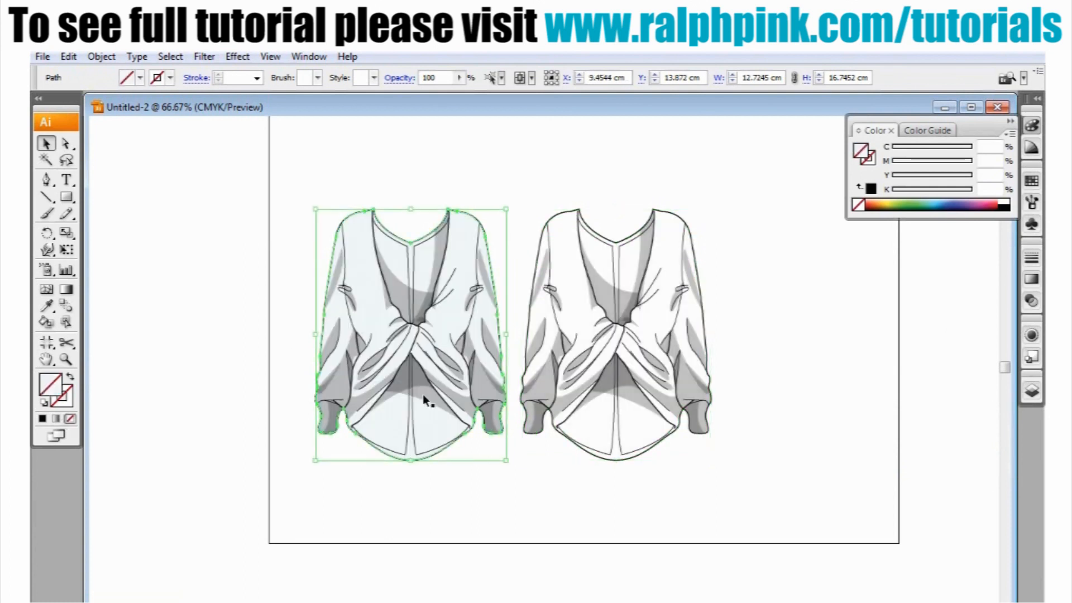
click(798, 374)
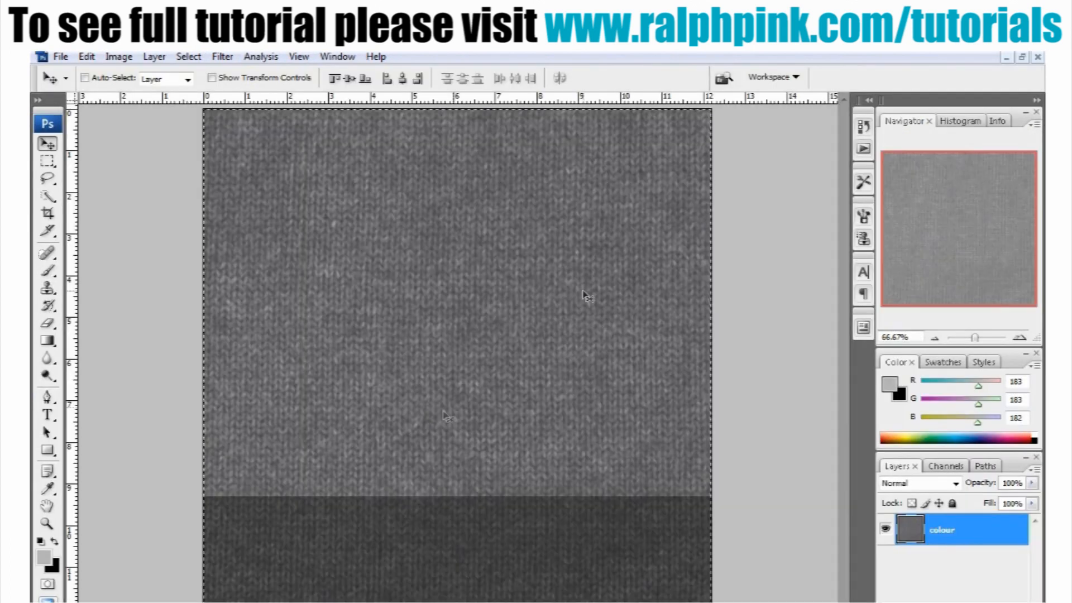
Switch to Photoshop and clear the selection around the grey knit texture using the Rectangular Marquee tool
key(ctrl+minus)
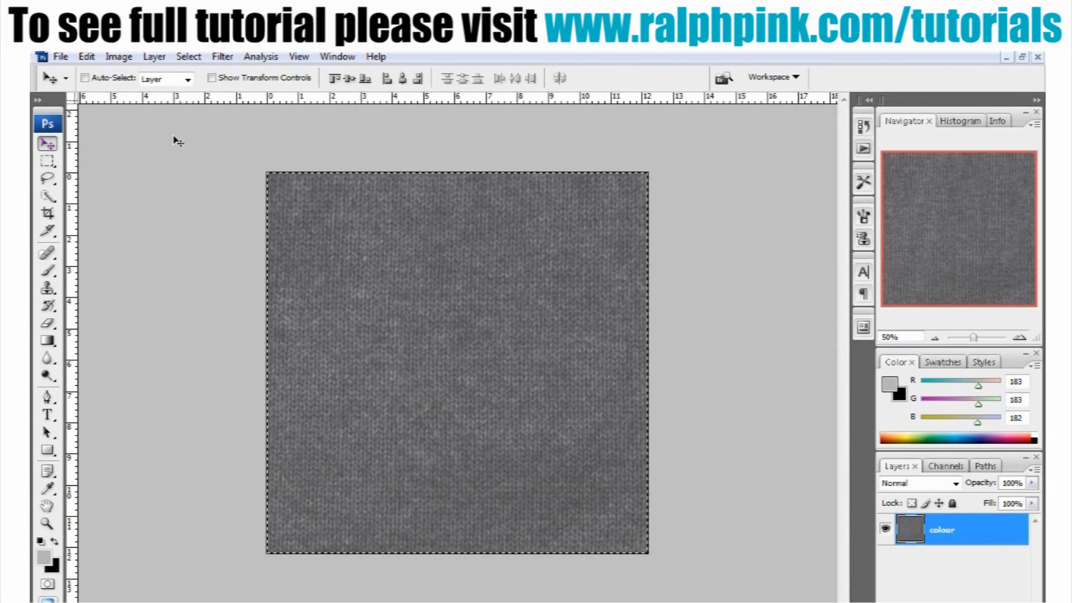
click(48, 161)
click(81, 163)
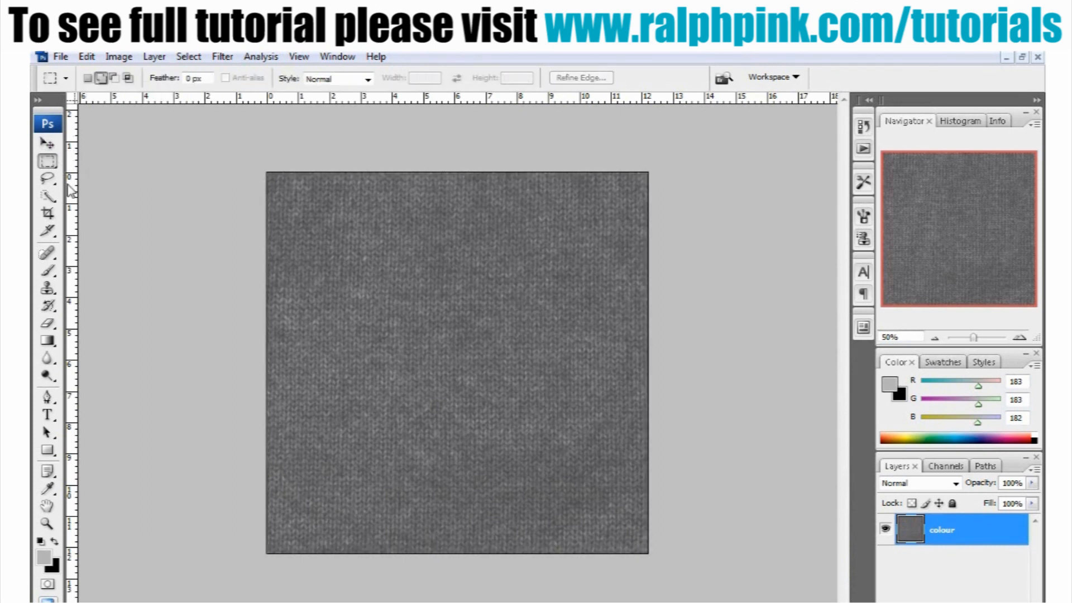
Open the "interesting ver blue" file from the "fin print -non tiled" folder, under PRINTS, rose print, photo, print tests, print 4 on Local Disk (G:)
click(60, 57)
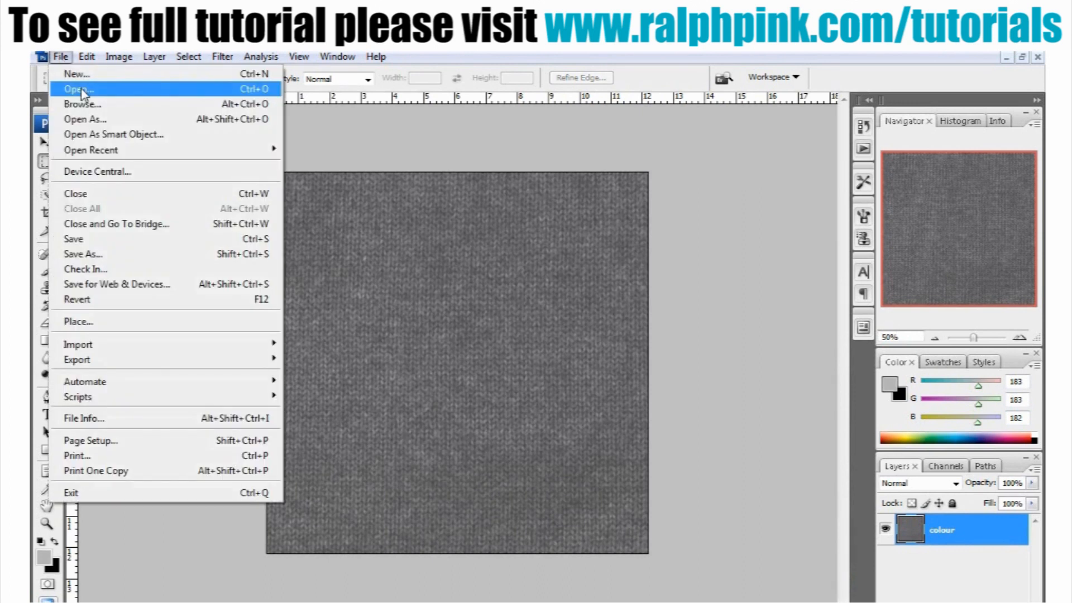
click(78, 89)
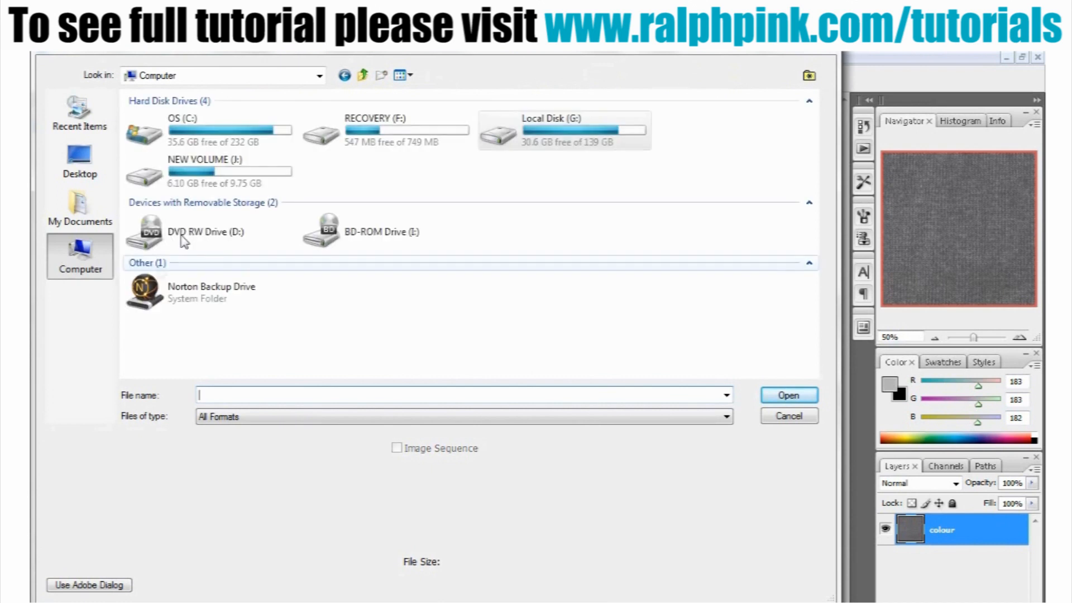
double_click(575, 143)
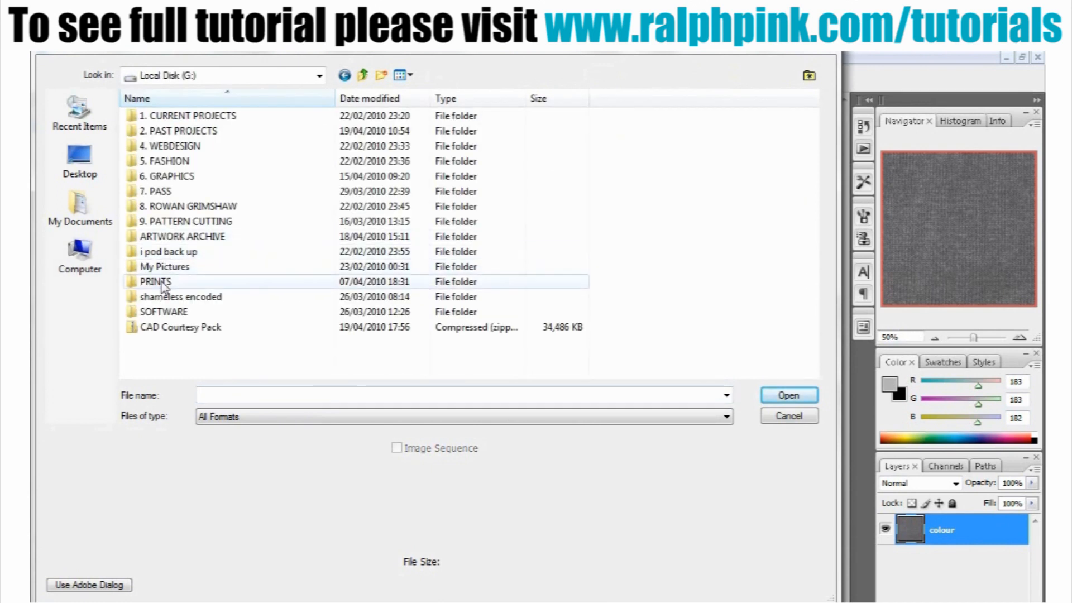
double_click(162, 284)
double_click(168, 133)
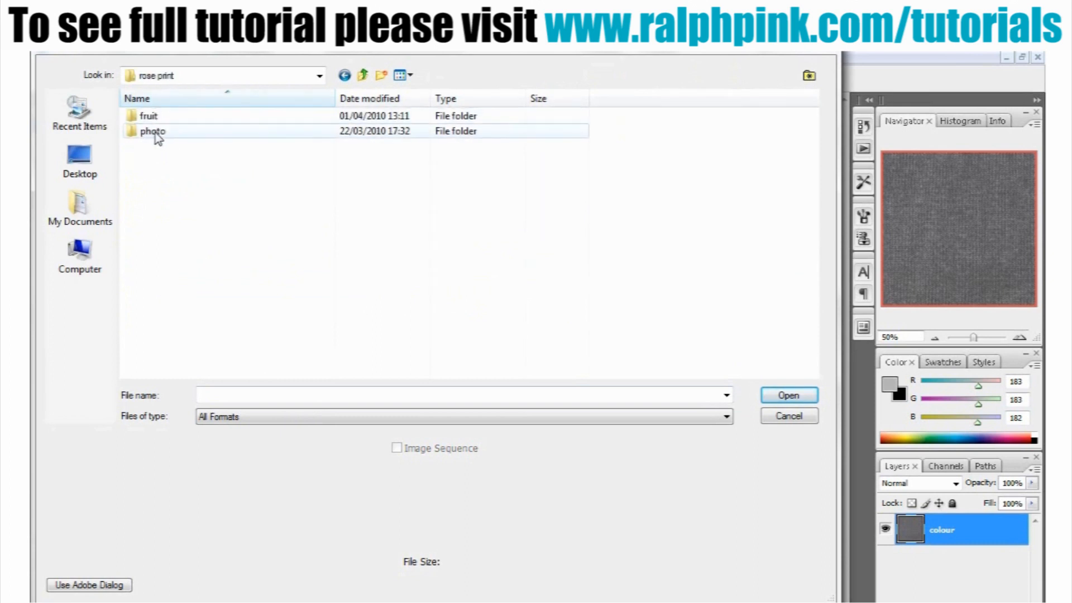
double_click(155, 132)
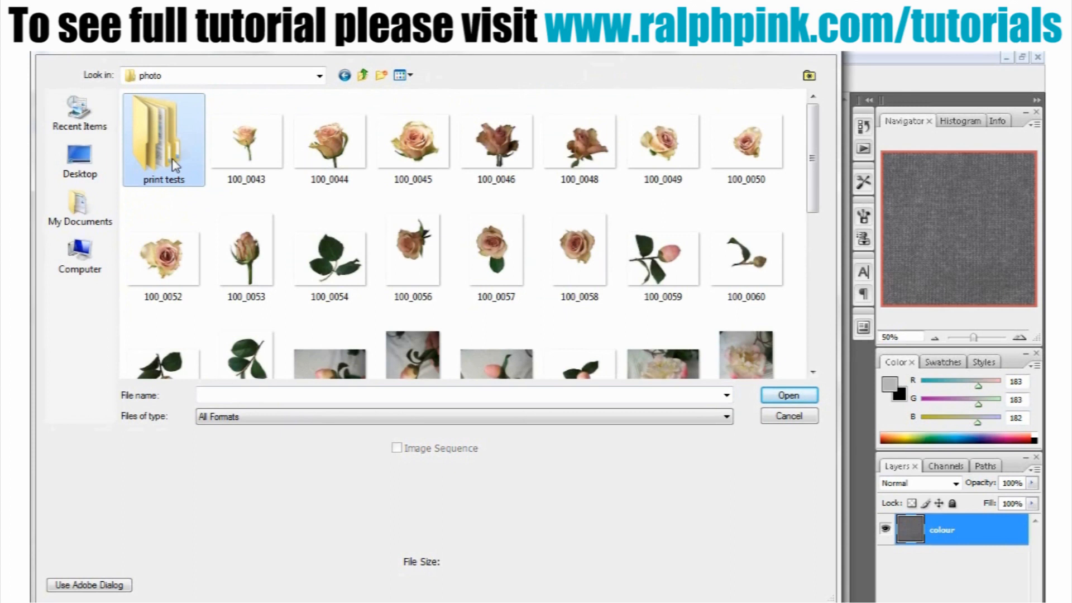
double_click(175, 165)
double_click(163, 160)
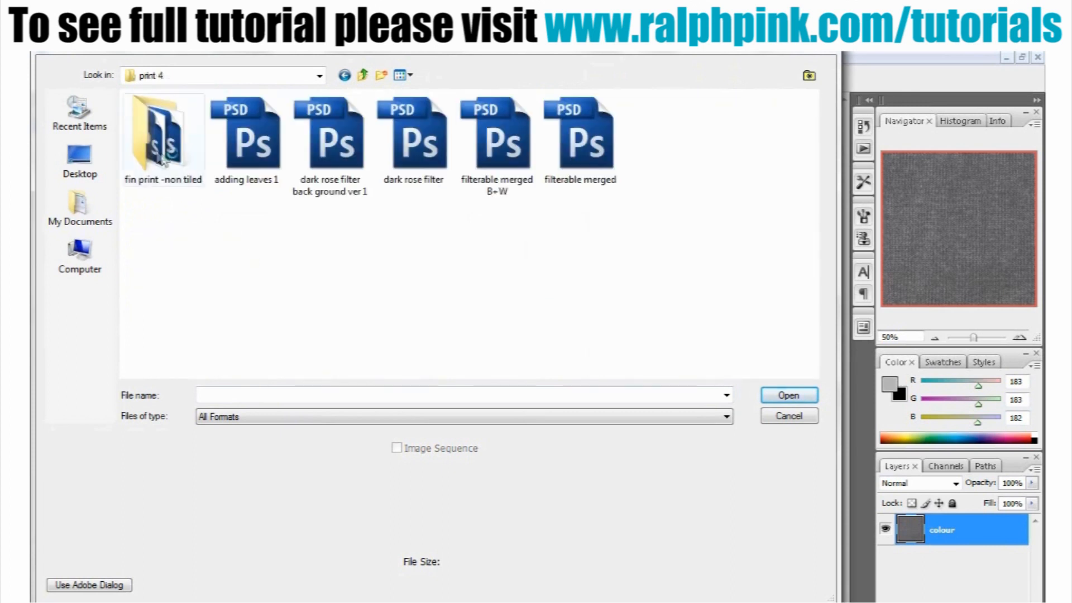
double_click(180, 181)
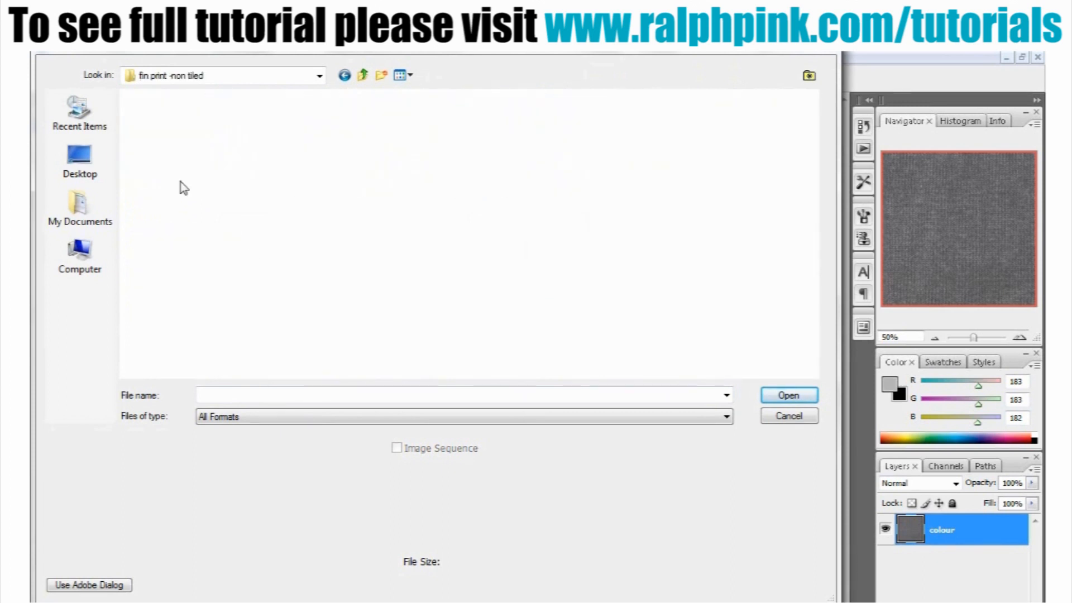
scroll(463, 316, down, 2)
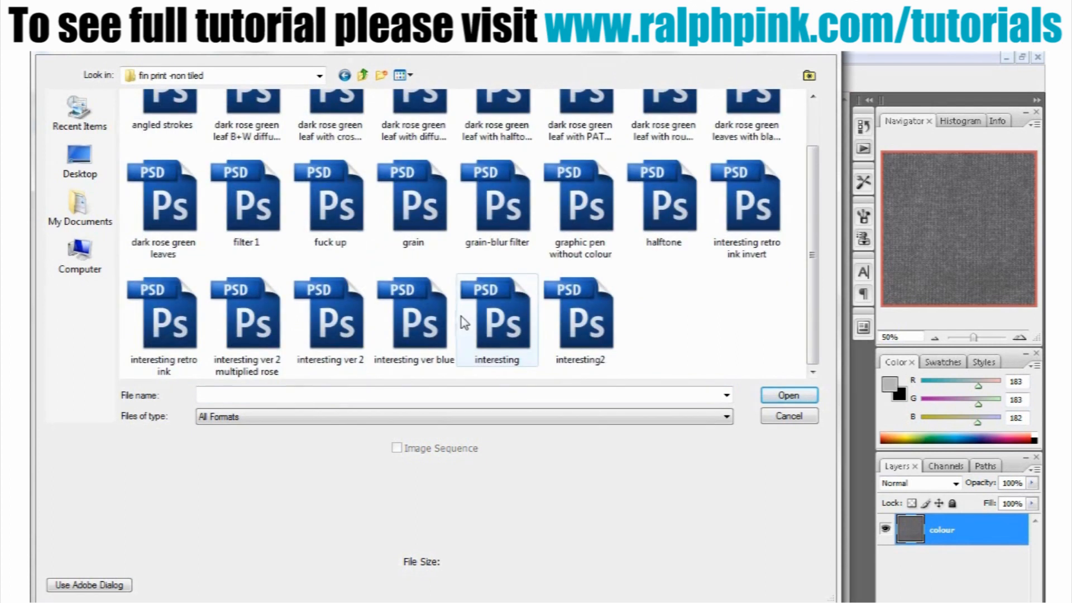
click(408, 324)
click(764, 396)
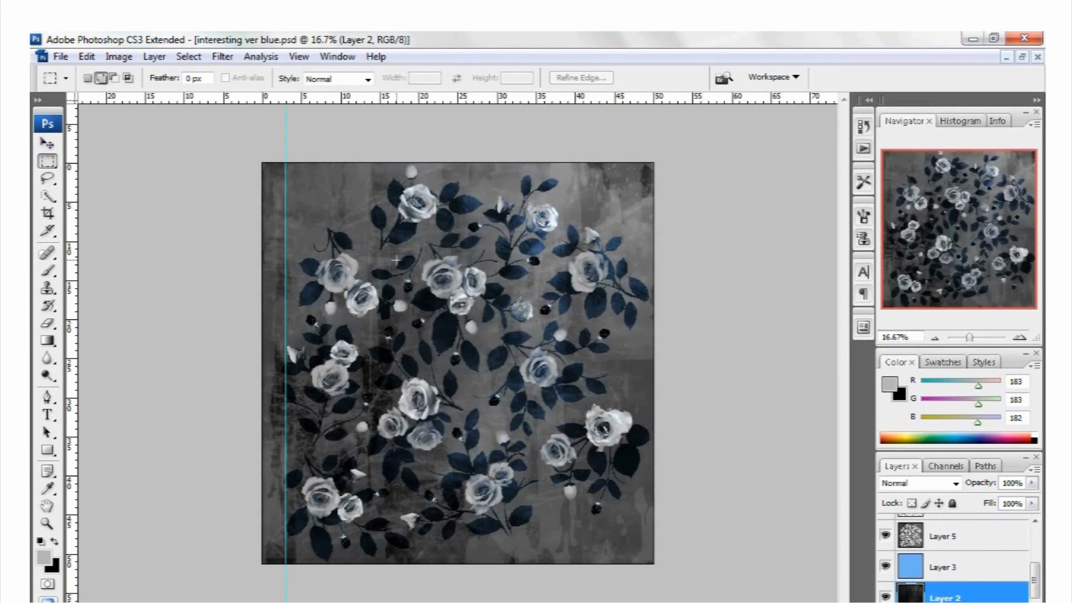
Hide the guides and crop the rose print to a rectangle about 36 by 39 cm
key(ctrl+semicolon)
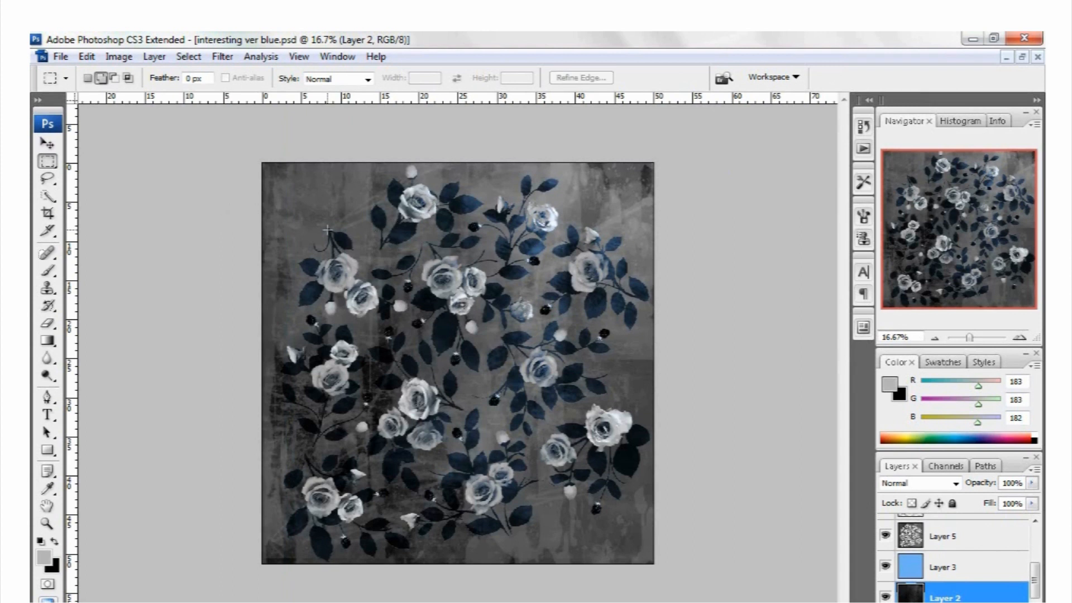
drag(327, 230, 610, 531)
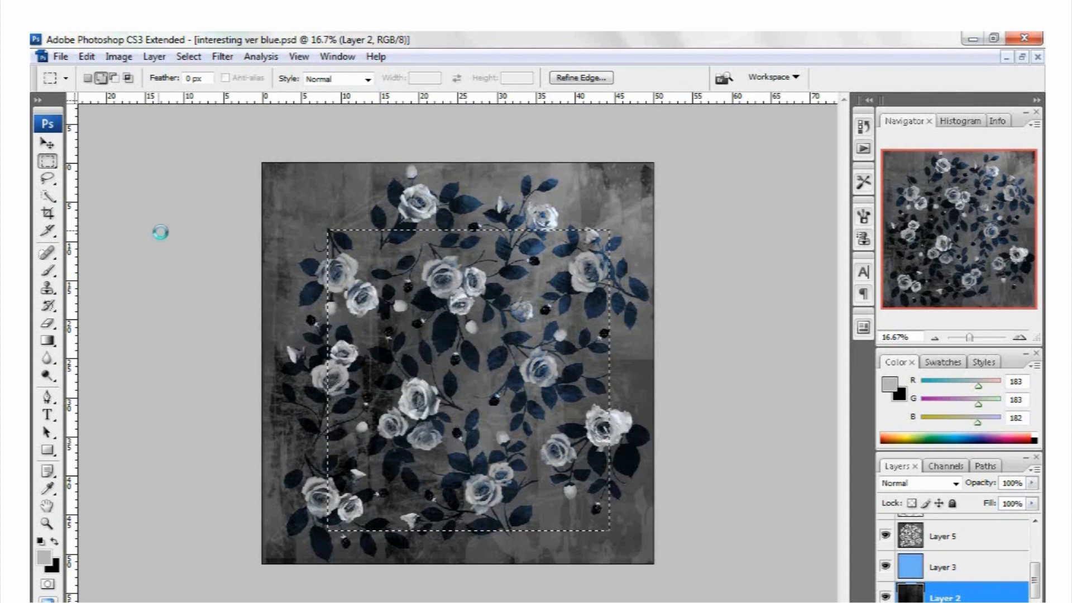
click(112, 57)
click(140, 169)
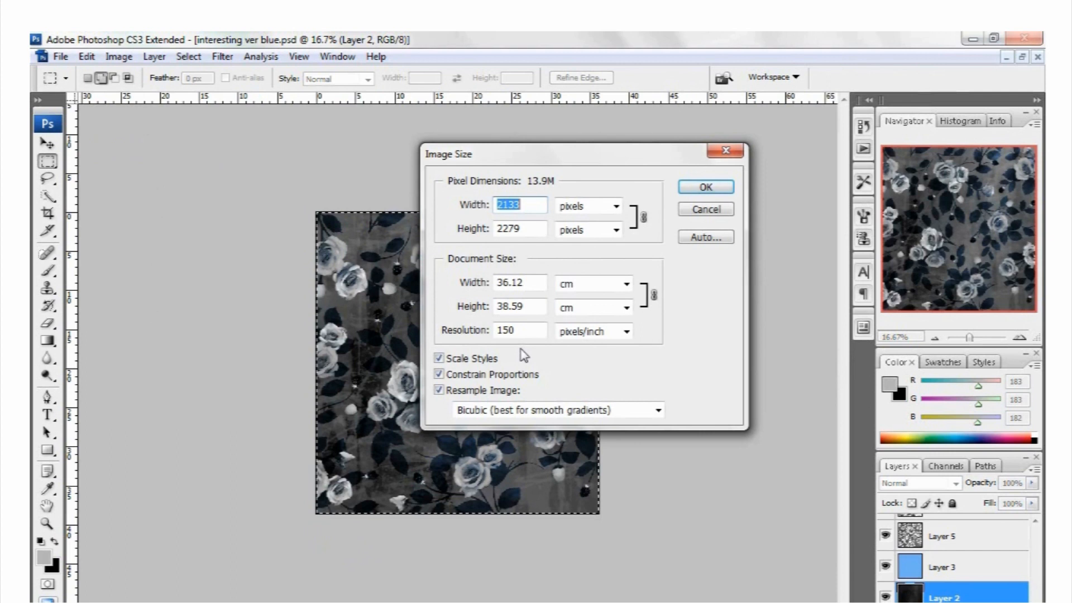
click(698, 212)
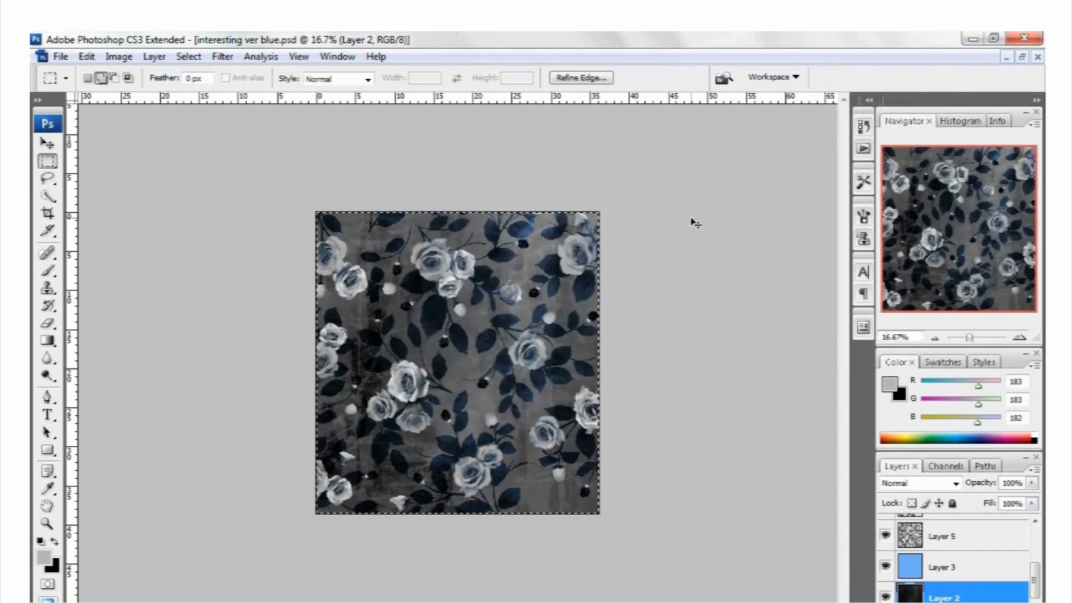
Try to paste the copied layer into the A dk grey 5-7gg document and scale it down over the knit
click(1007, 57)
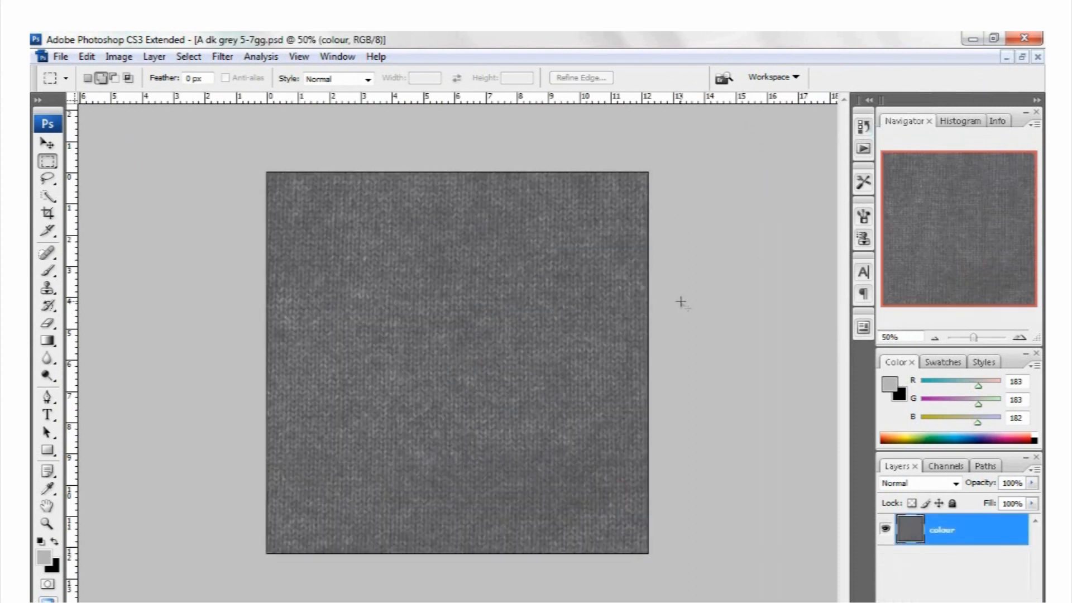
key(ctrl+v)
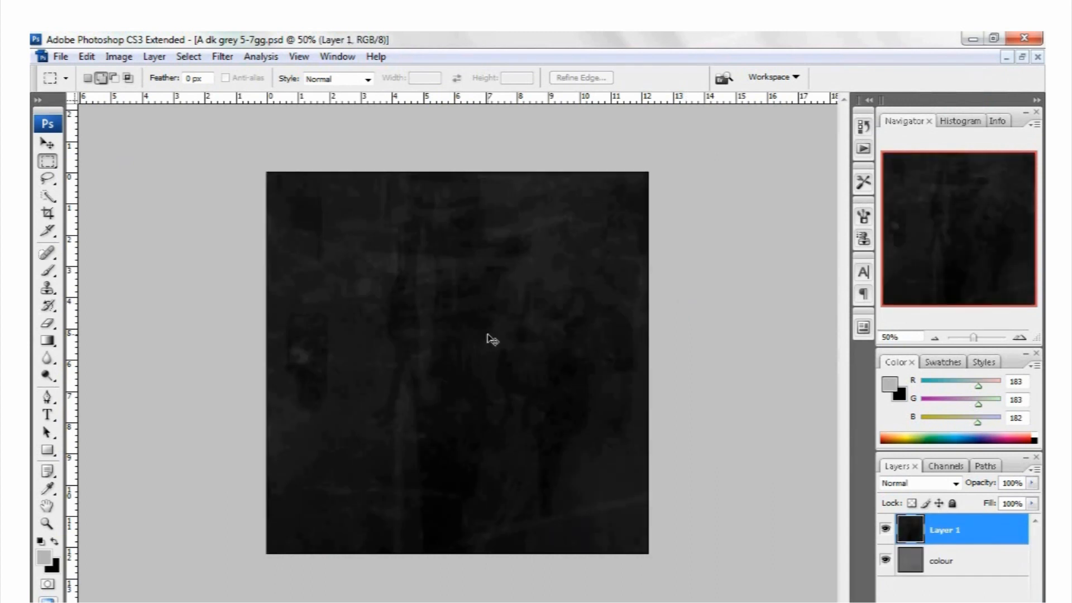
key(ctrl+minus)
key(ctrl+minus)
key(ctrl+minus)
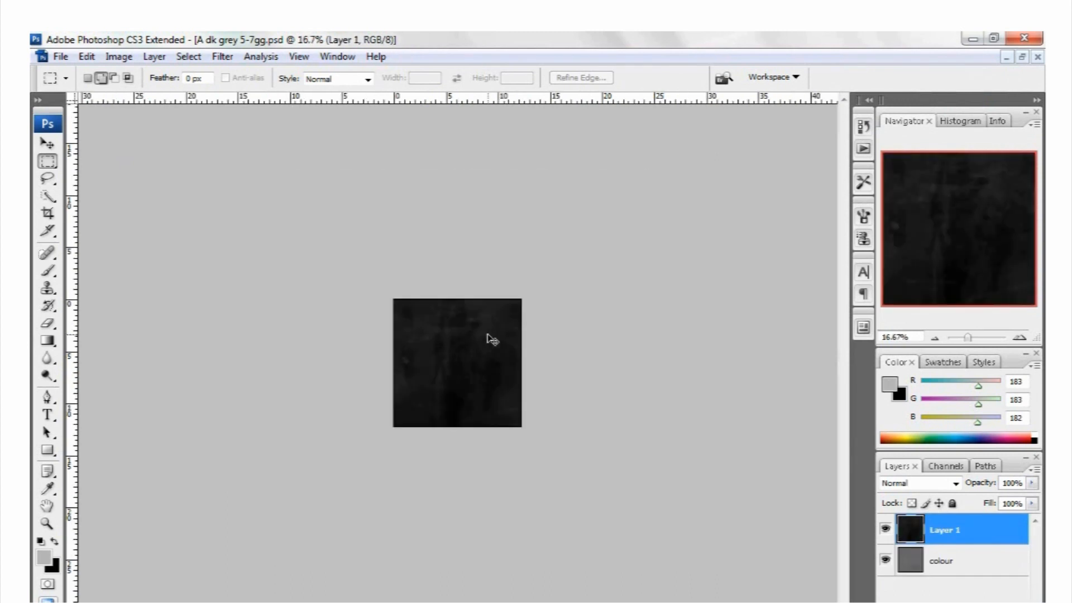
key(ctrl+t)
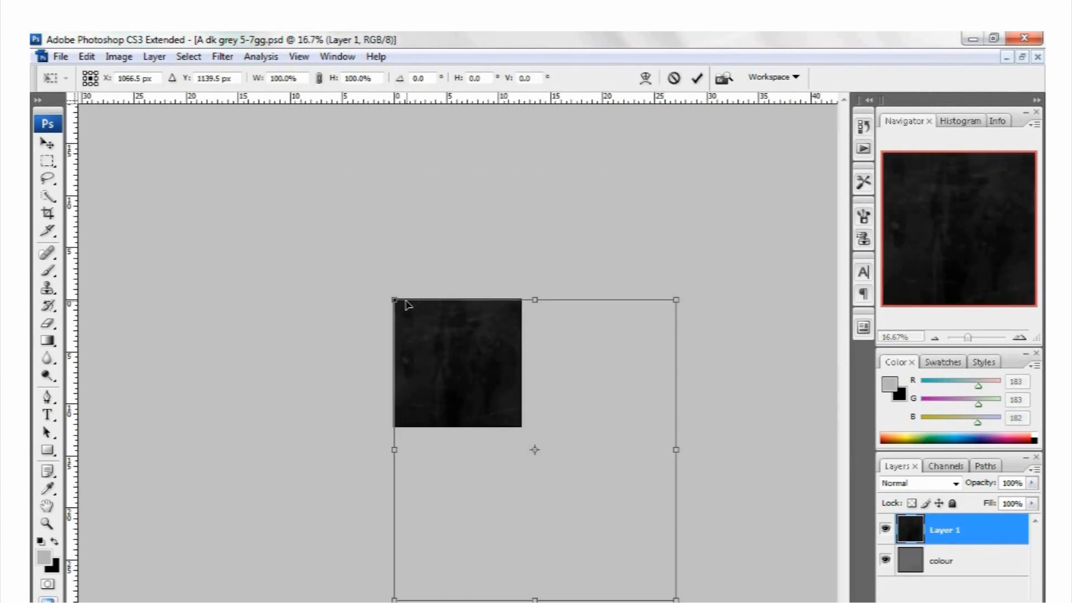
drag(481, 409, 416, 343)
key(m)
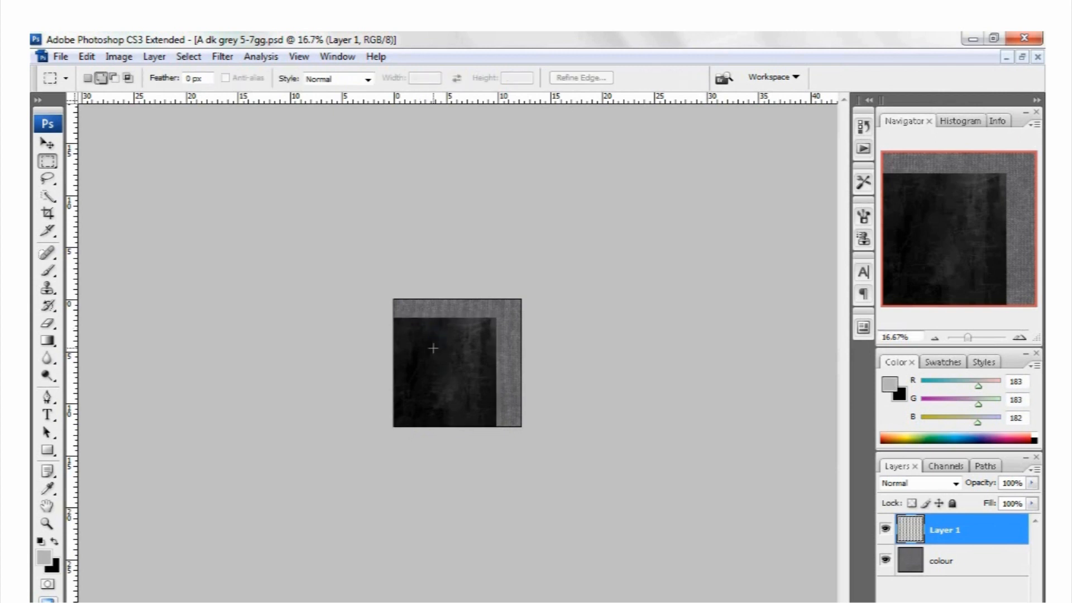
key(ctrl+e)
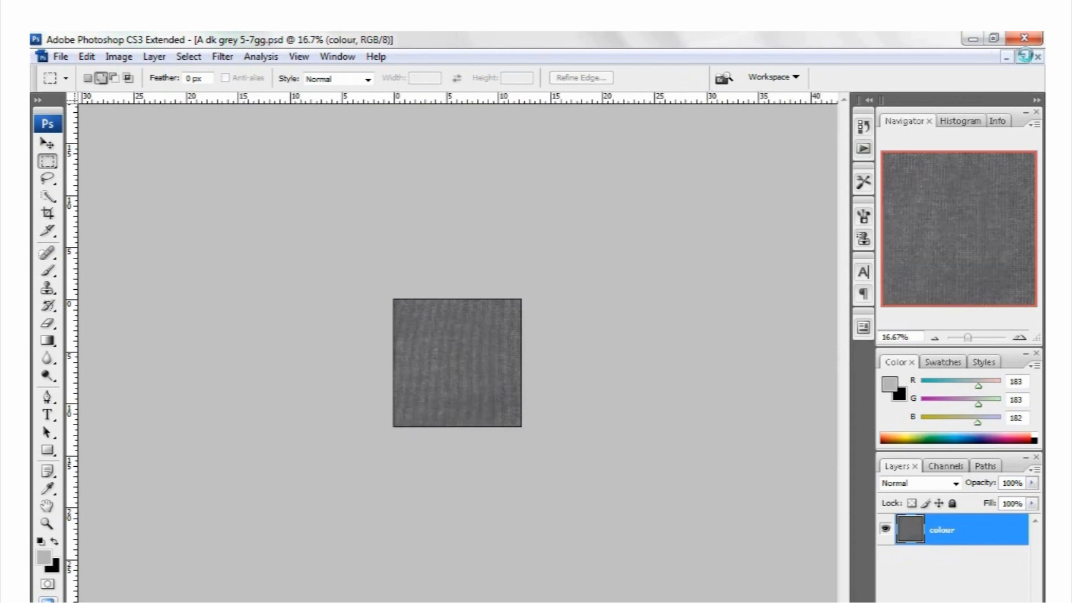
Merge the layers of the rose print document and paste the print as a new layer into A dk grey 5-7gg
click(1021, 56)
drag(435, 117, 577, 126)
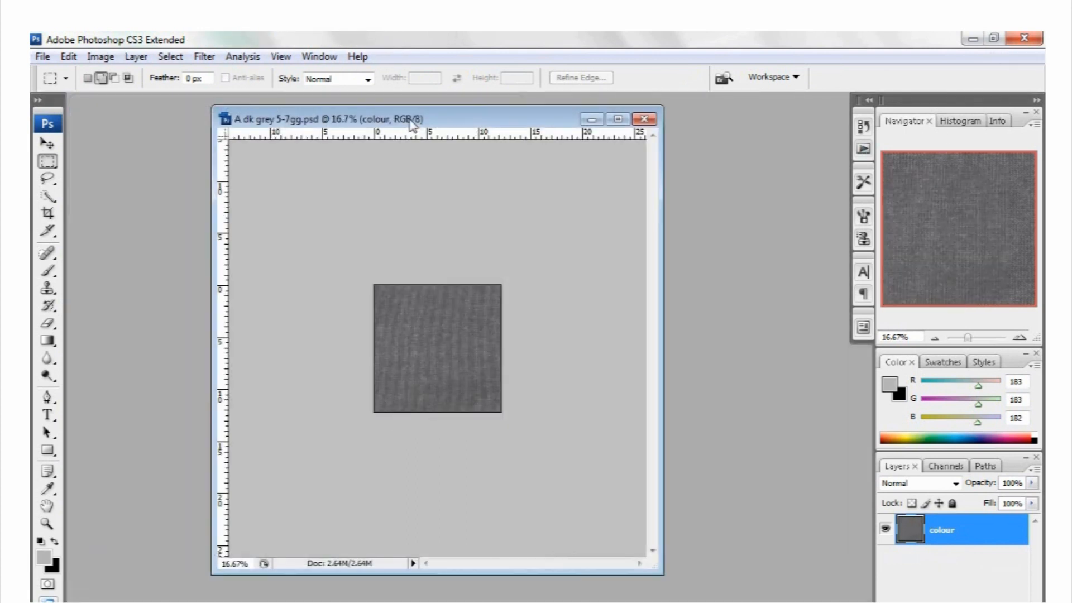
key(ctrl+Tab)
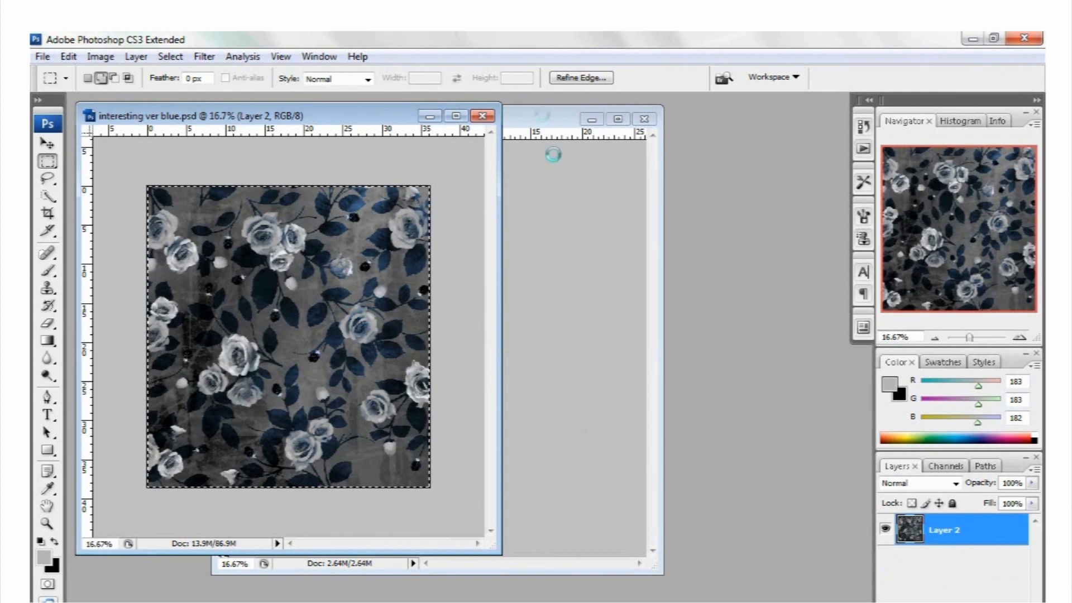
key(ctrl+v)
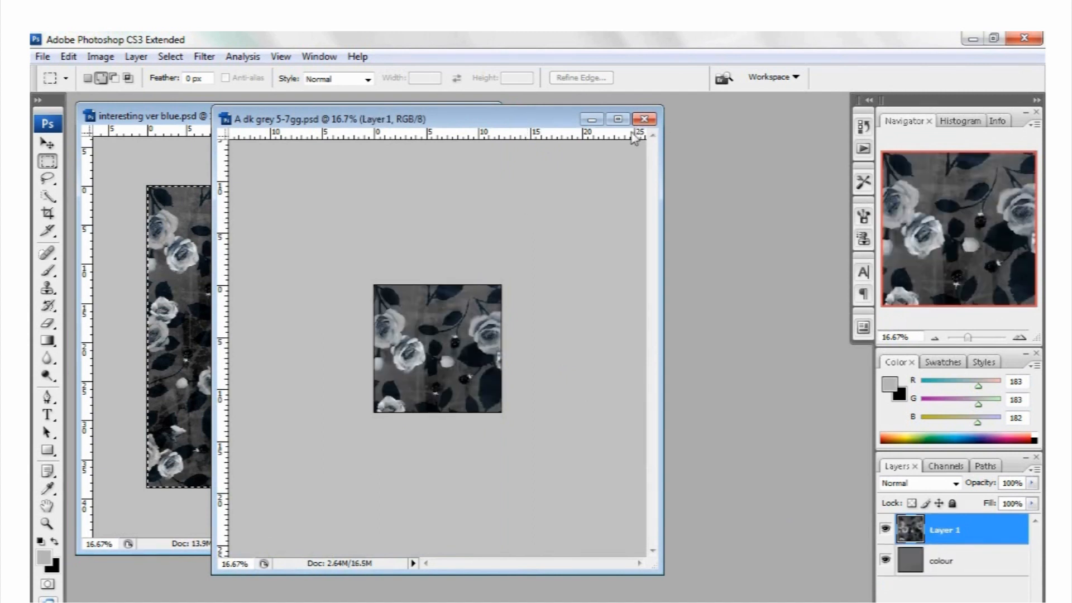
Scale the pasted rose print to about 43.6% over the knit texture and maximize the document window
key(ctrl+t)
drag(373, 285, 418, 293)
key(Return)
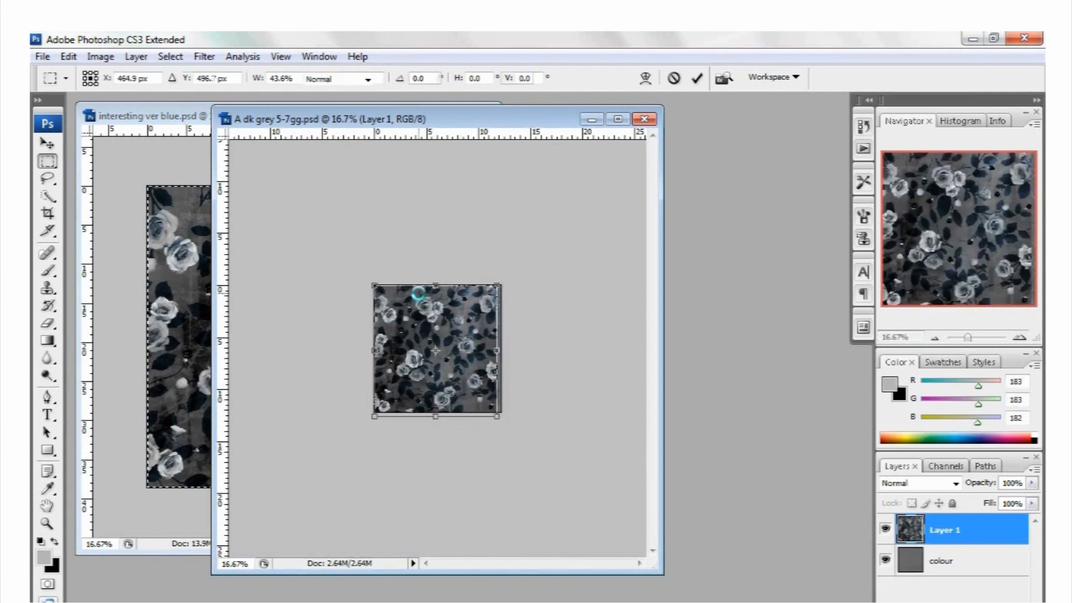
key(ctrl+plus)
key(ctrl+plus)
key(ctrl+plus)
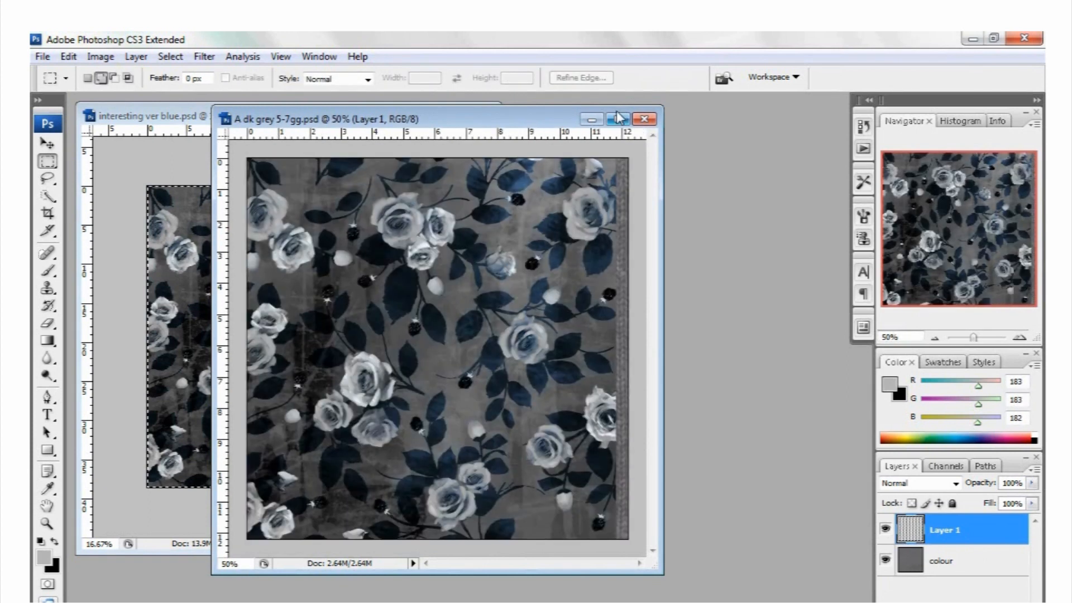
click(617, 116)
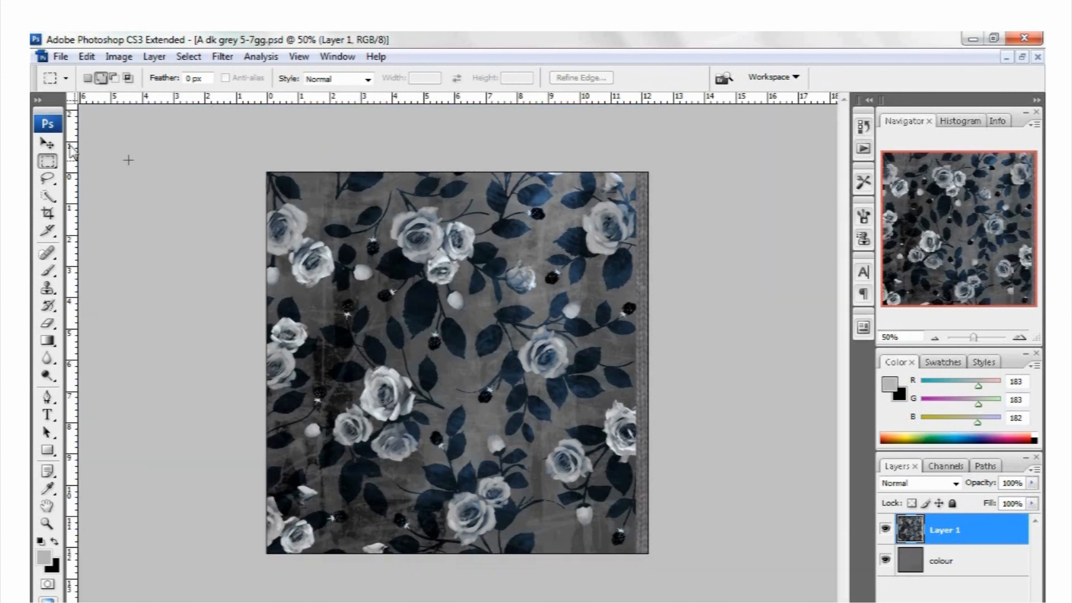
key(ctrl+t)
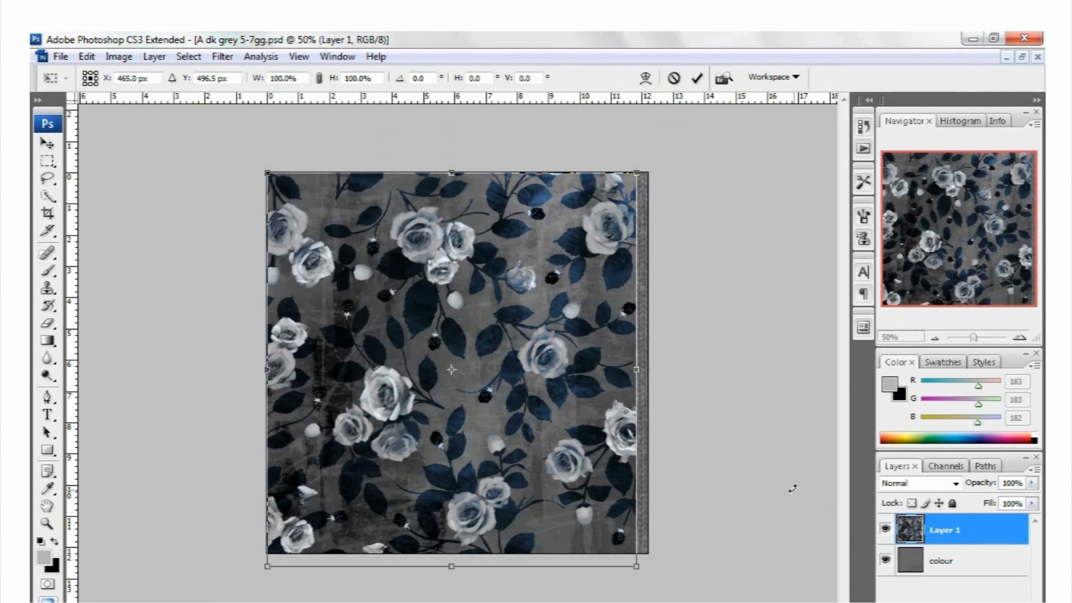
key(Return)
Hide Layer 1 and scale the knit on the colour layer down proportionally to 45.5% in the canvas's lower-left corner
click(885, 529)
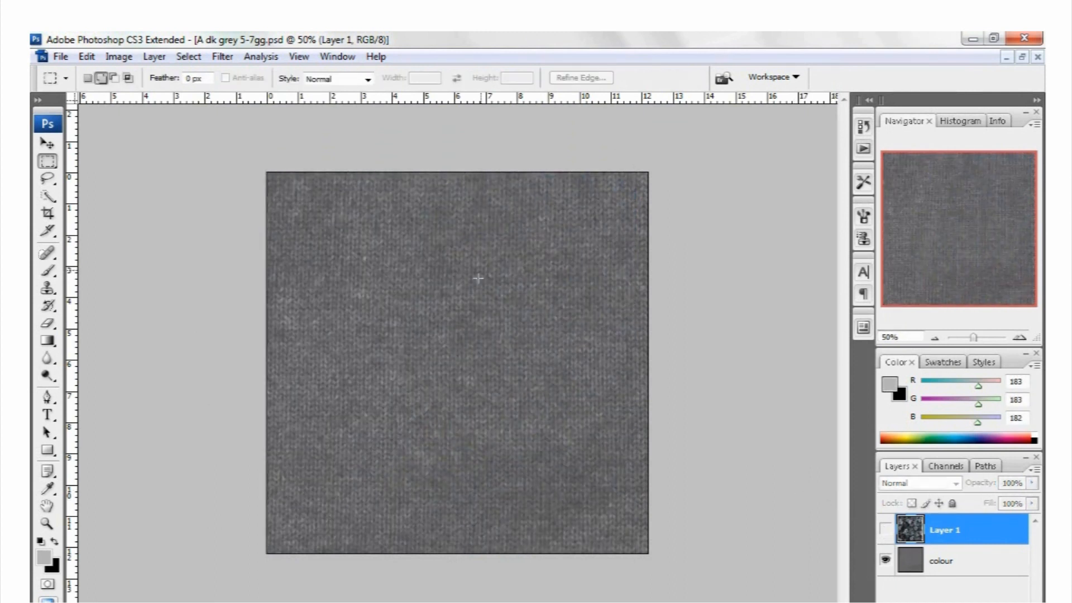
click(885, 528)
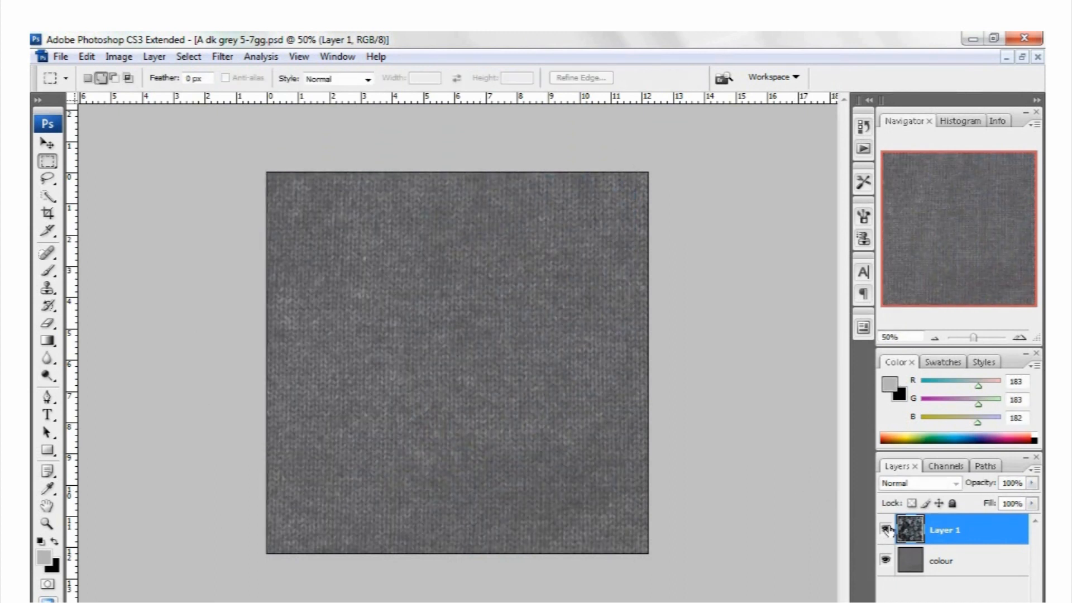
click(885, 529)
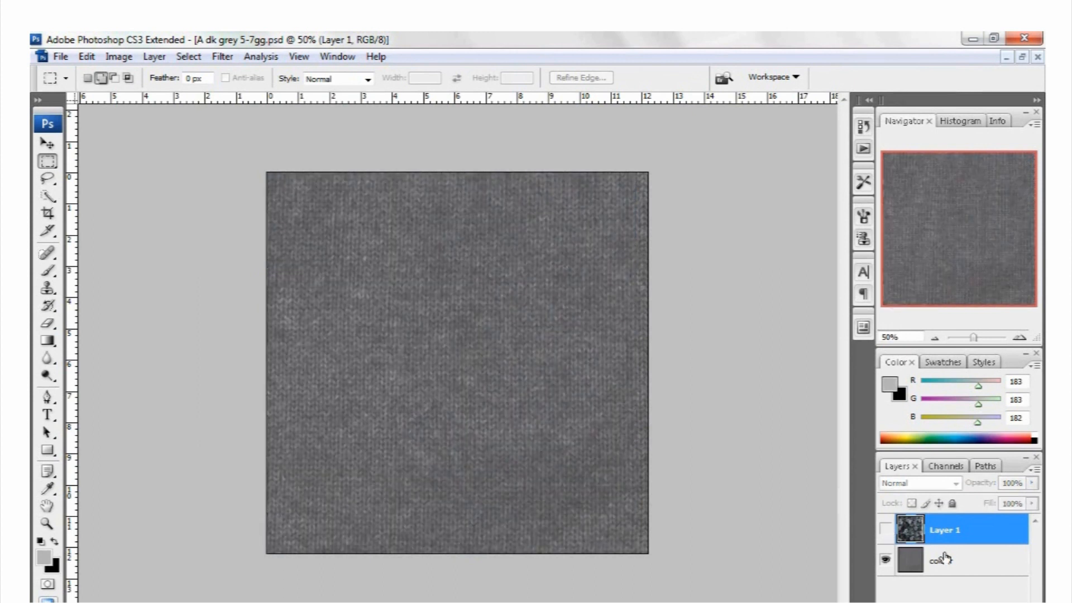
click(943, 558)
key(ctrl+t)
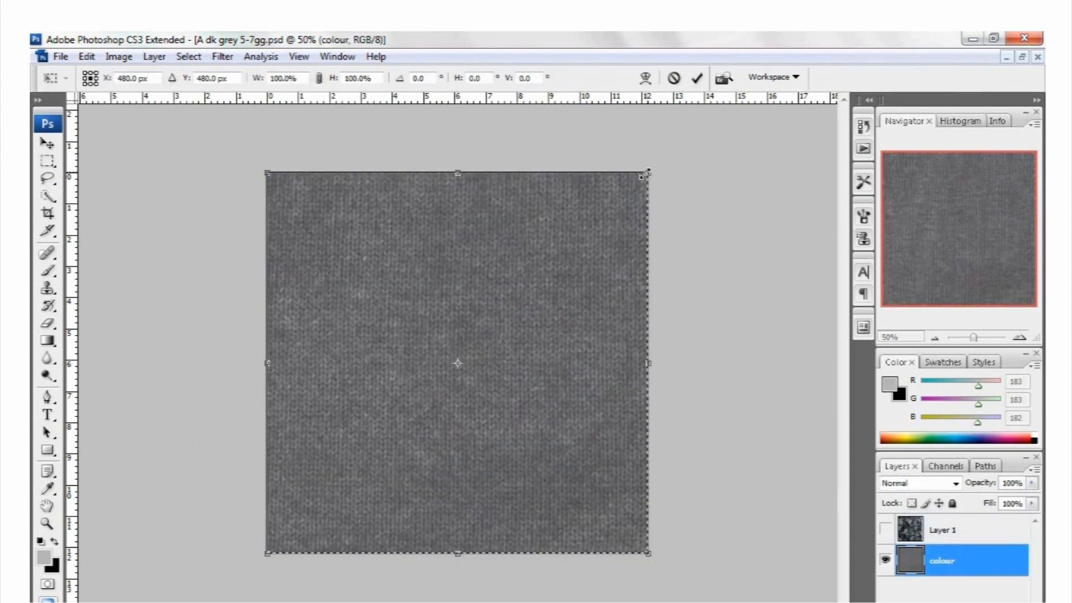
drag(643, 174, 466, 390)
key(Return)
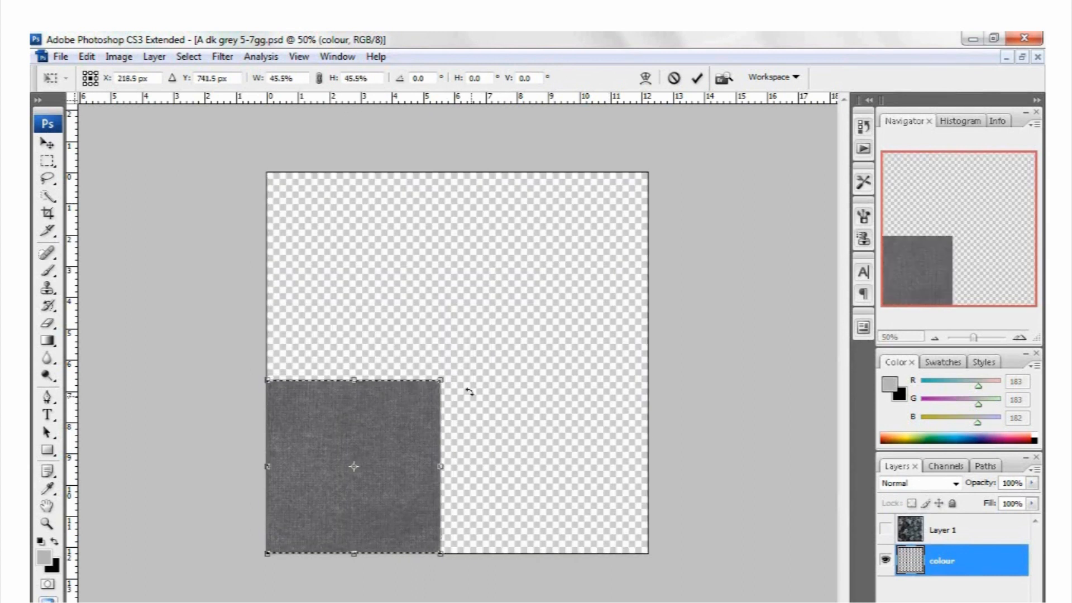
Duplicate the scaled knit patch across the colour layer until it fills the canvas, deselect it, and show Layer 1 again
key(v)
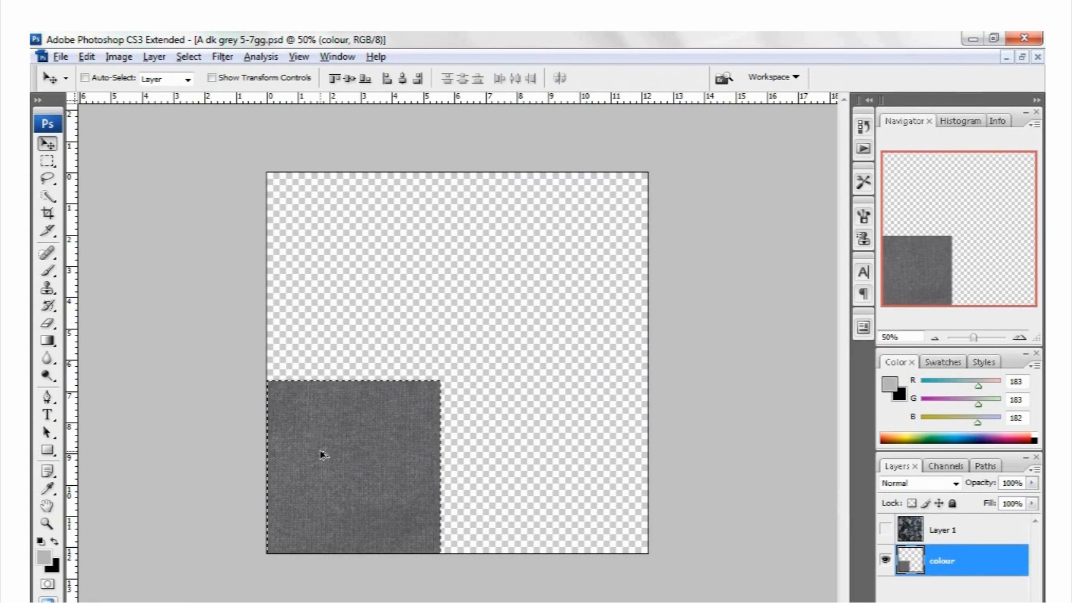
drag(322, 444, 613, 254)
drag(609, 255, 607, 387)
drag(521, 401, 646, 519)
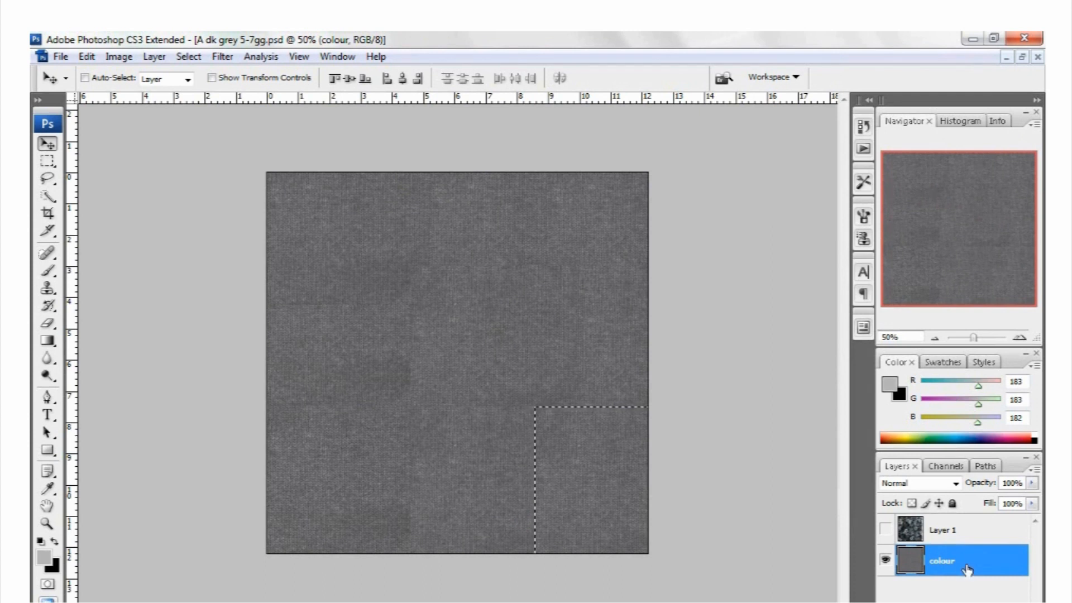
key(ctrl+d)
click(885, 529)
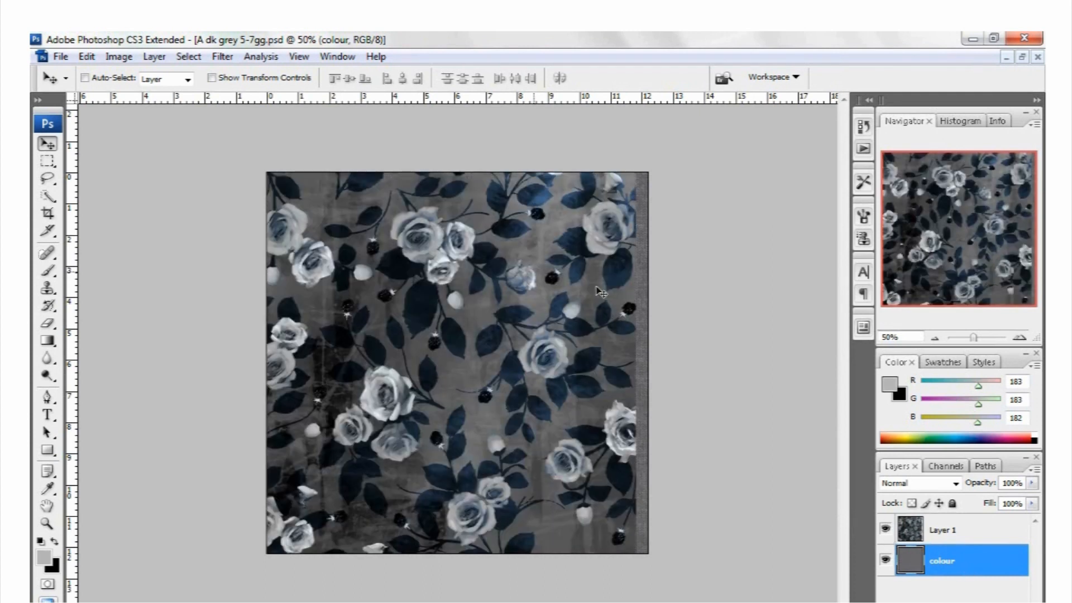
Enlarge the colour layer to 105.8% and scale Layer 1 up until the rose print covers the whole canvas
key(ctrl+t)
drag(655, 169, 670, 151)
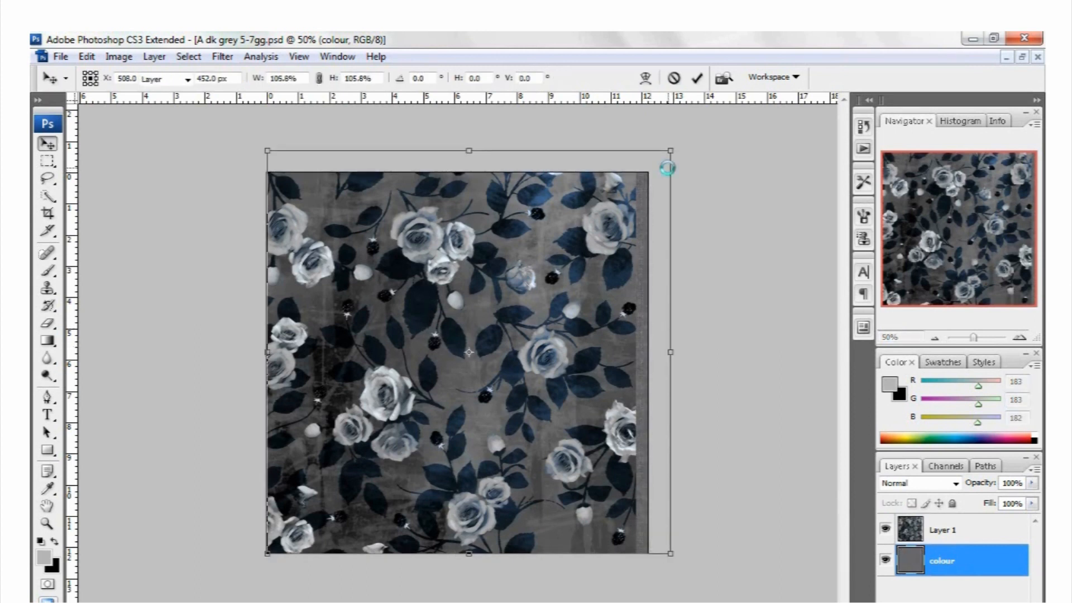
key(Return)
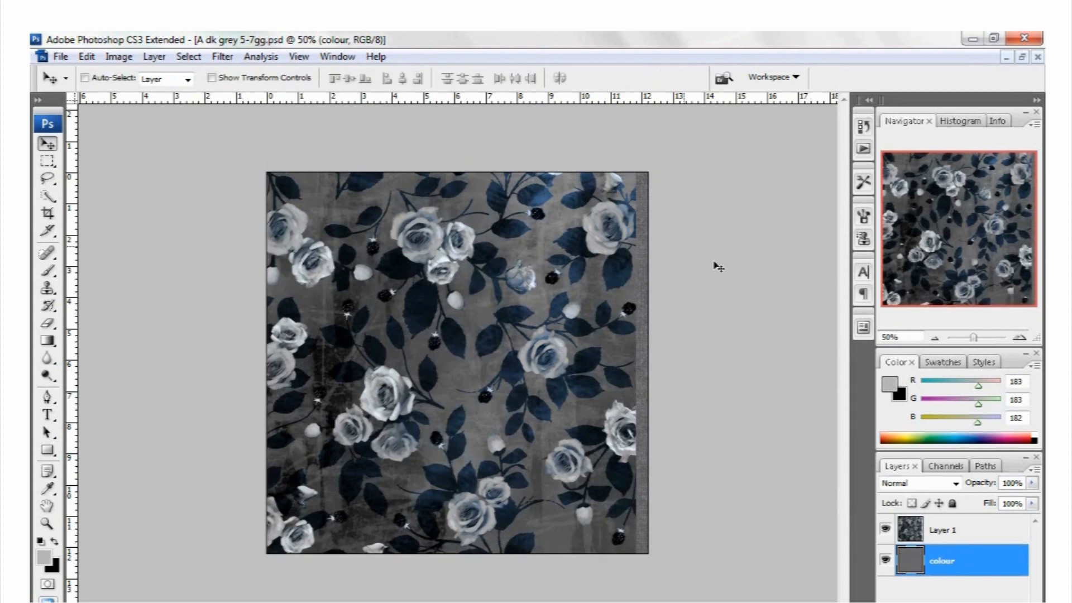
click(952, 531)
key(ctrl+t)
drag(636, 172, 657, 158)
key(Return)
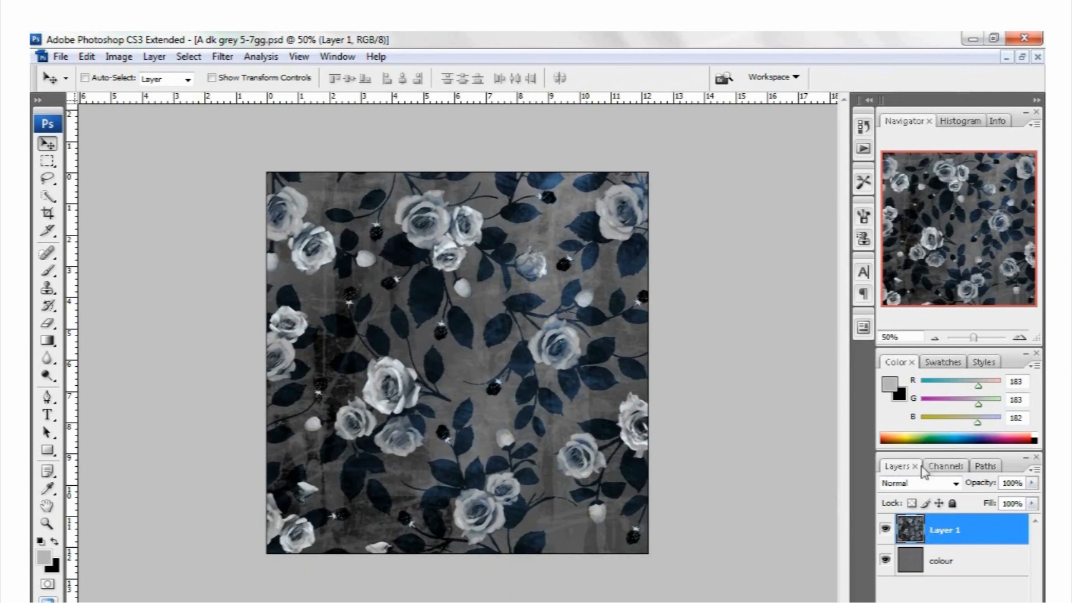
Set Layer 1's blend mode to Overlay so the knit texture shows through the rose print
click(956, 484)
click(915, 291)
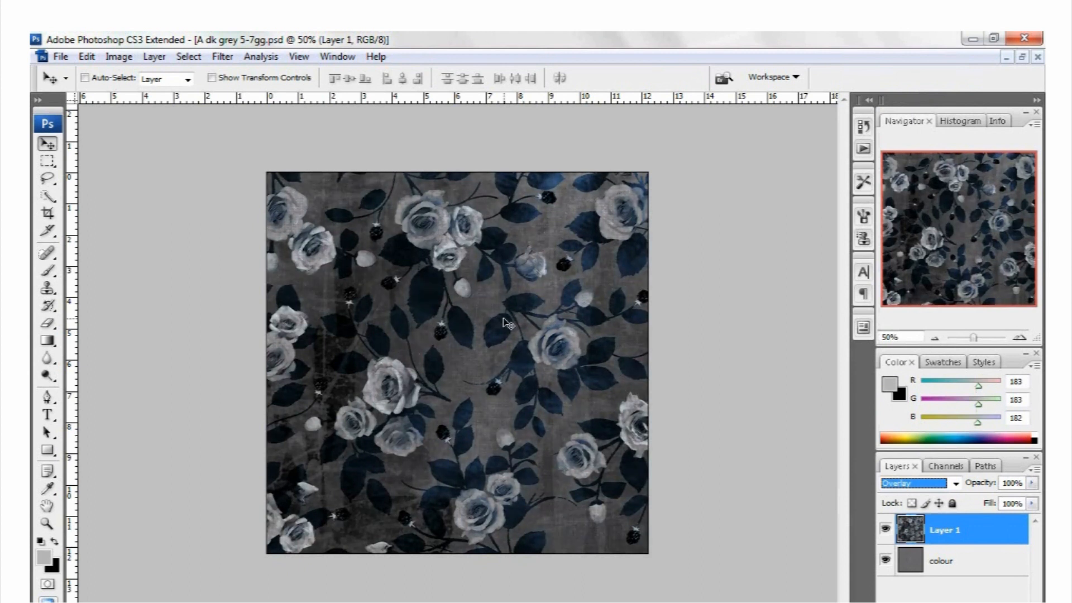
key(ctrl+plus)
key(ctrl+plus)
key(ctrl+plus)
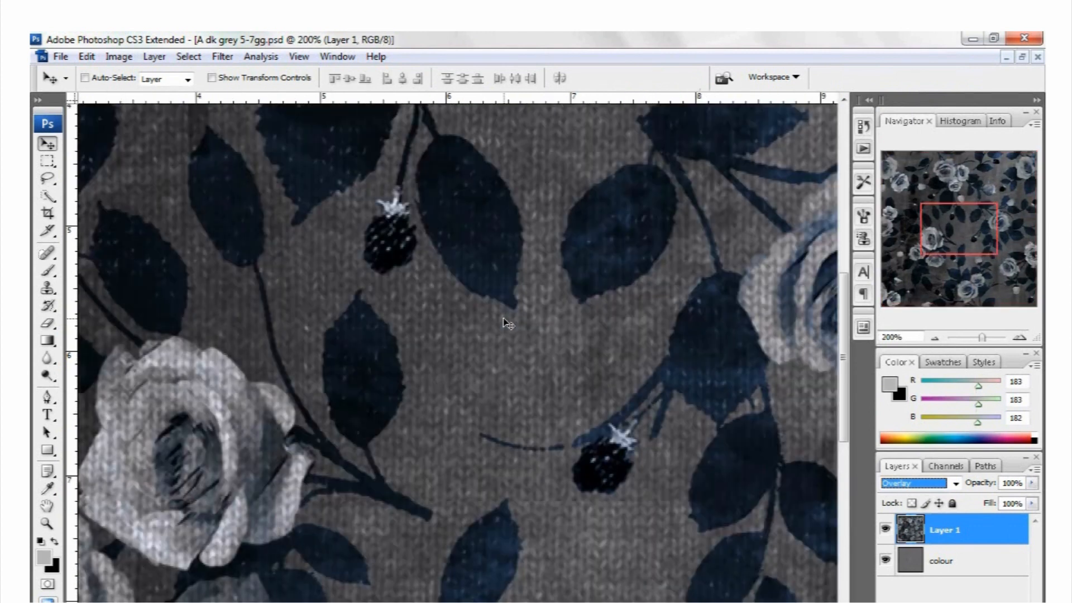
key(ctrl+minus)
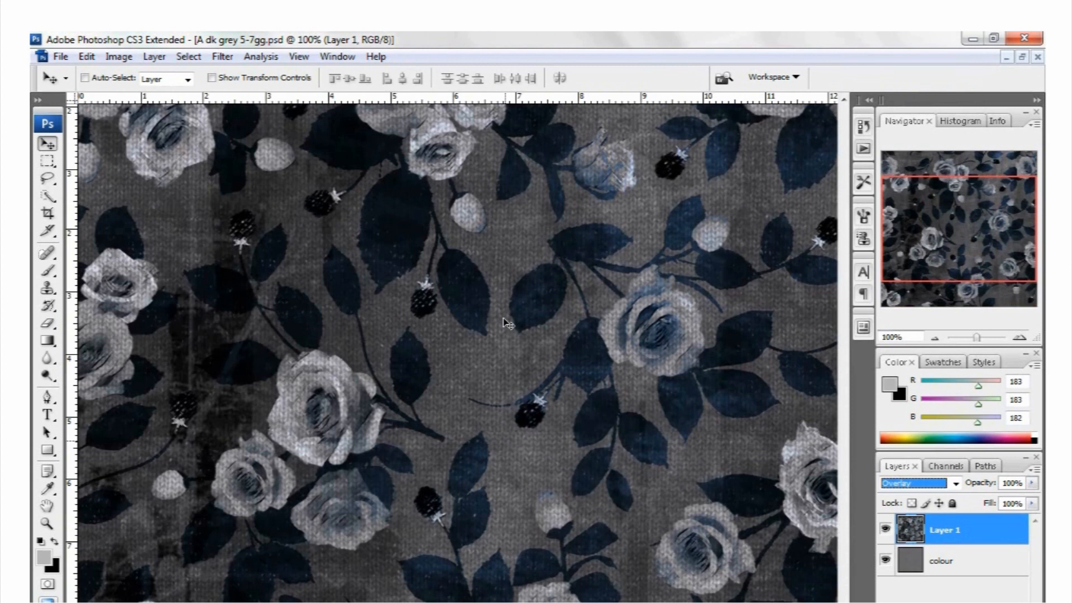
key(ctrl+minus)
key(ctrl+minus)
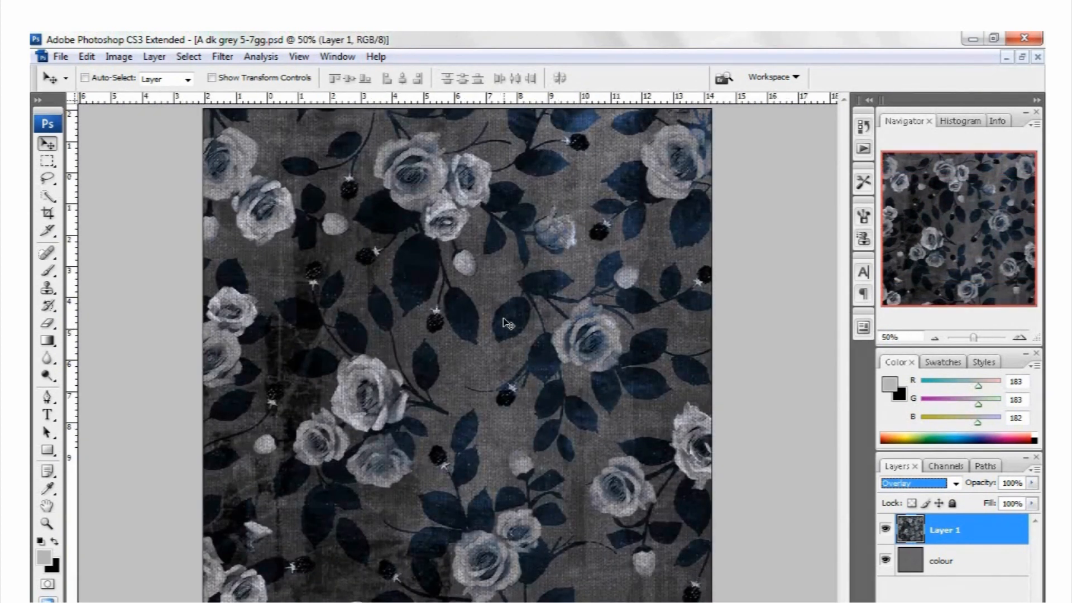
Scale the knit on the colour layer down proportionally to about 10 cm wide, anchored at the lower-left corner
click(952, 558)
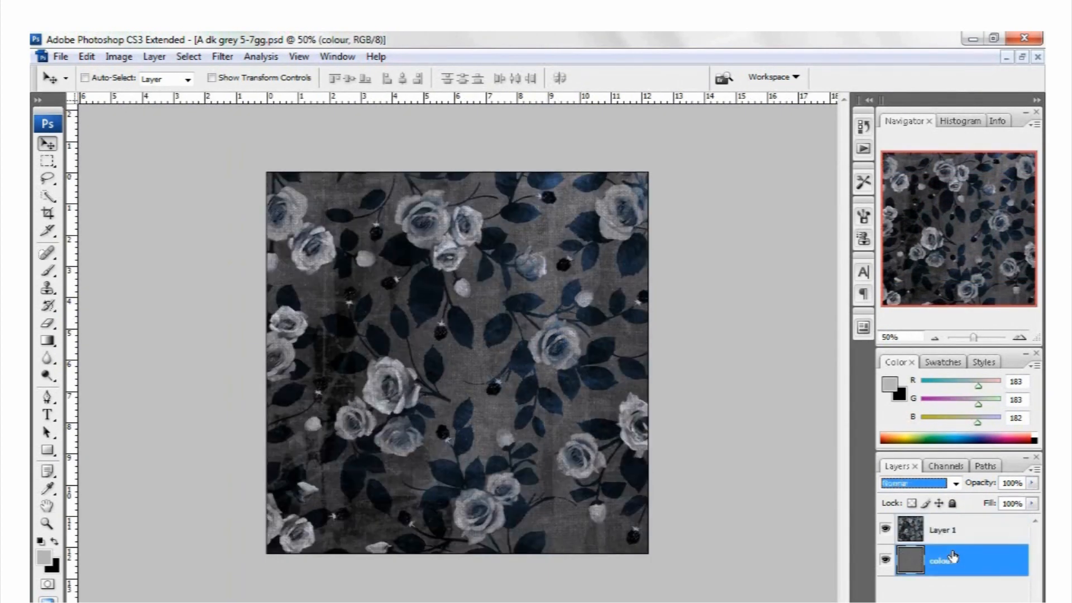
key(ctrl+t)
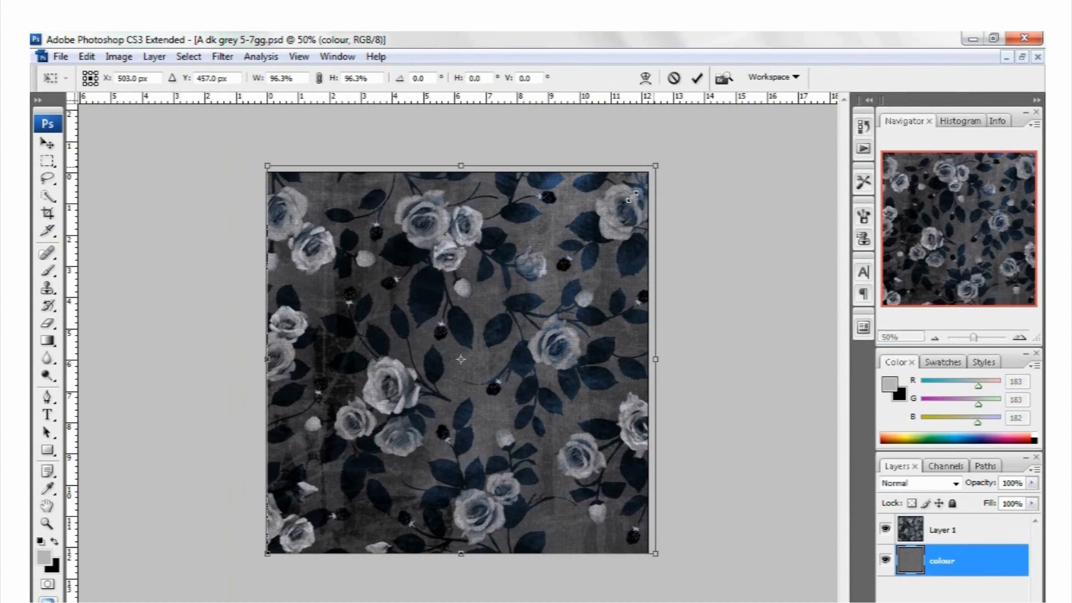
drag(632, 196, 585, 249)
key(Return)
Duplicate the reduced knit layer upward and sideways to cover the empty areas beneath the rose print
key(ctrl+plus)
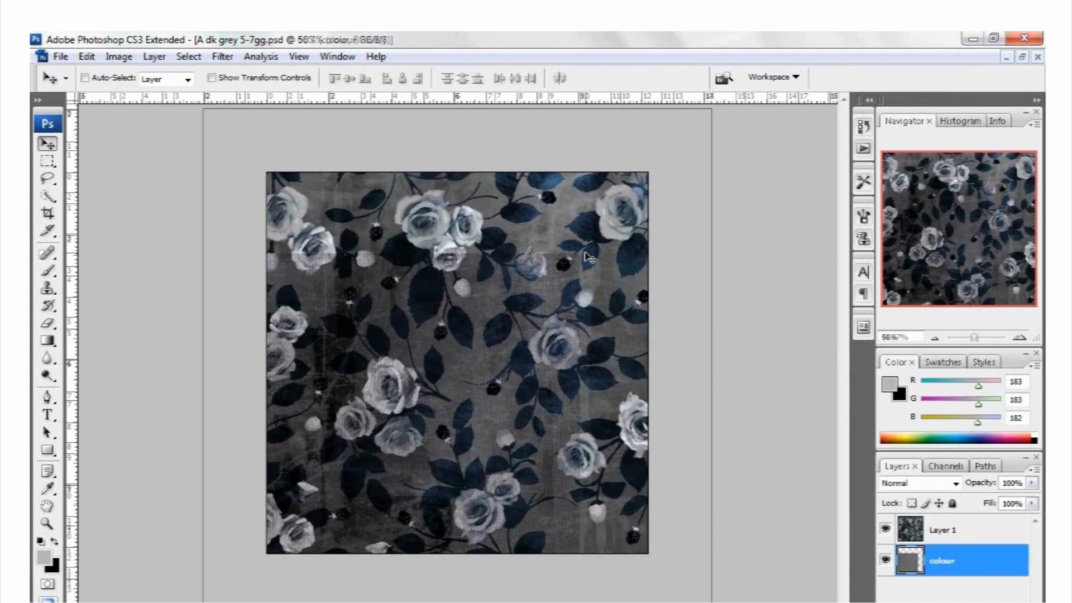
key(ctrl+plus)
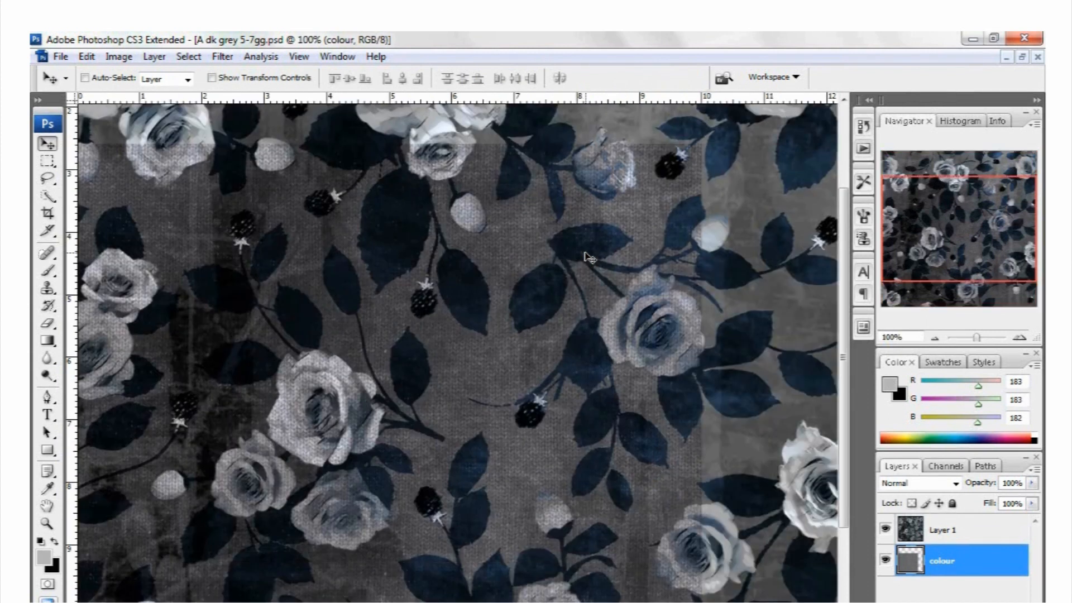
key(ctrl+minus)
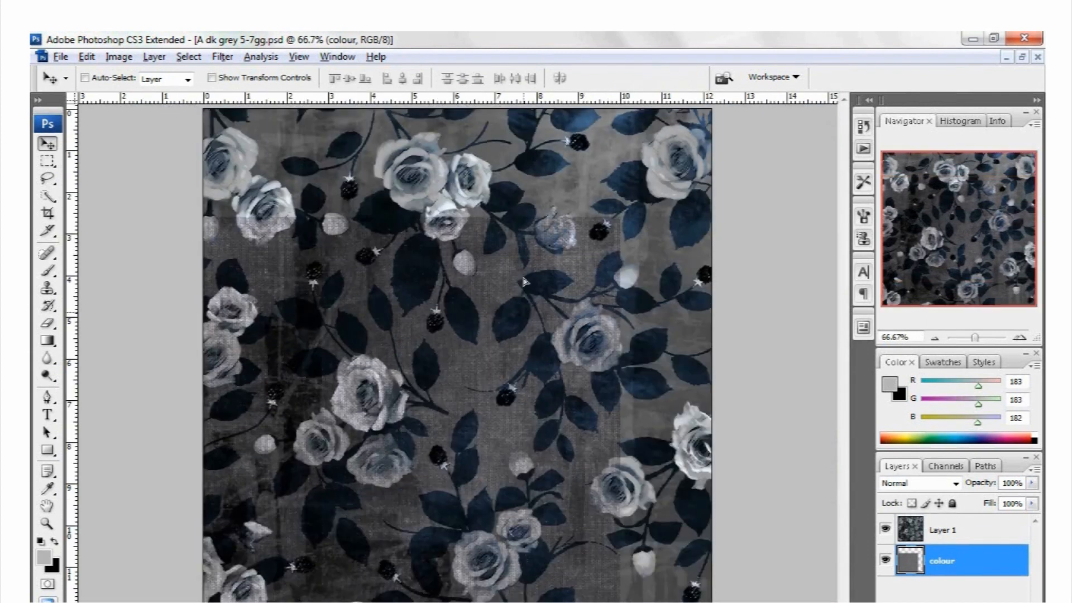
drag(524, 282, 682, 201)
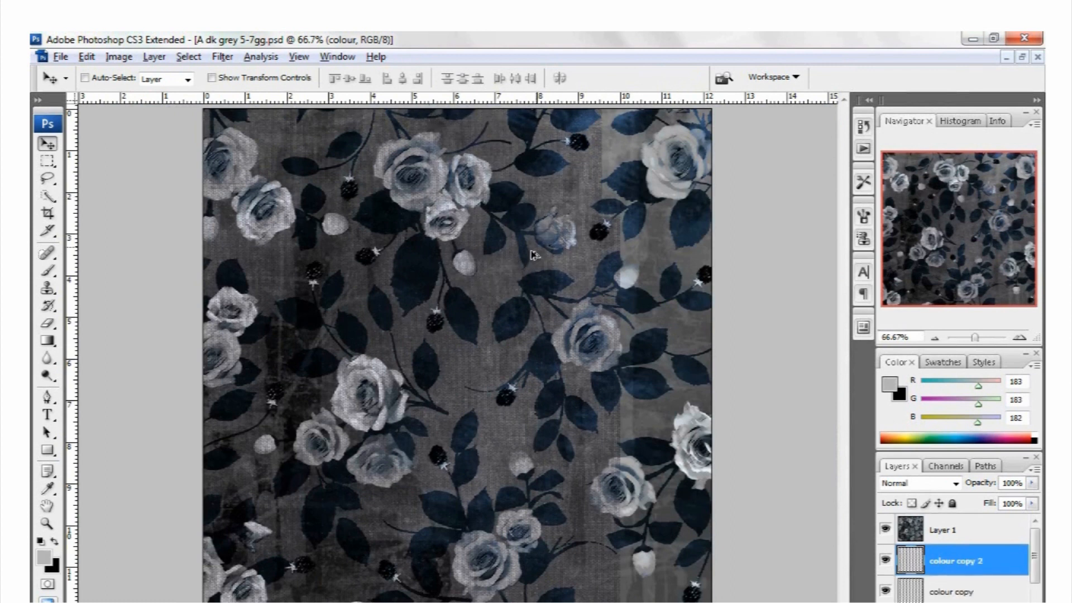
drag(533, 256, 616, 523)
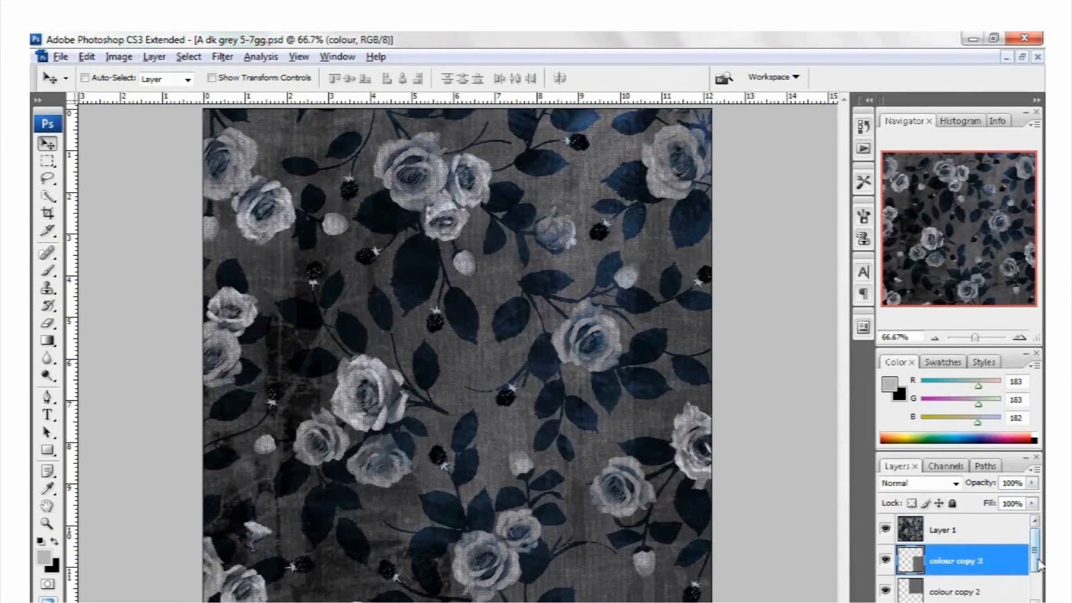
Merge the colour layer and its copies, and merge Layer 1 down into a single layer
scroll(959, 580, down, 2)
shift+click(957, 599)
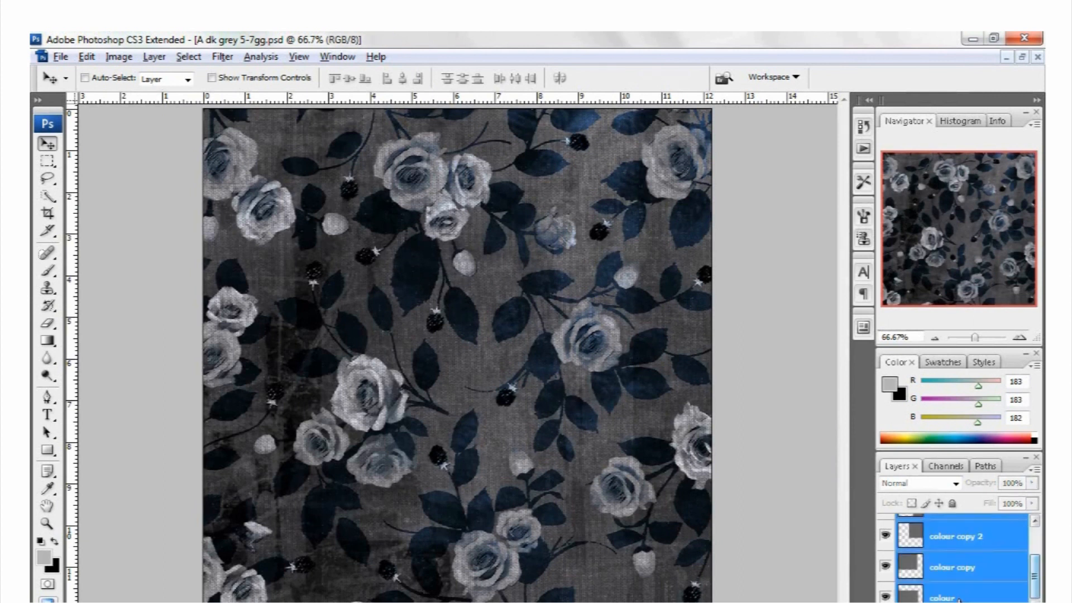
right_click(942, 560)
click(929, 568)
click(938, 530)
key(ctrl+e)
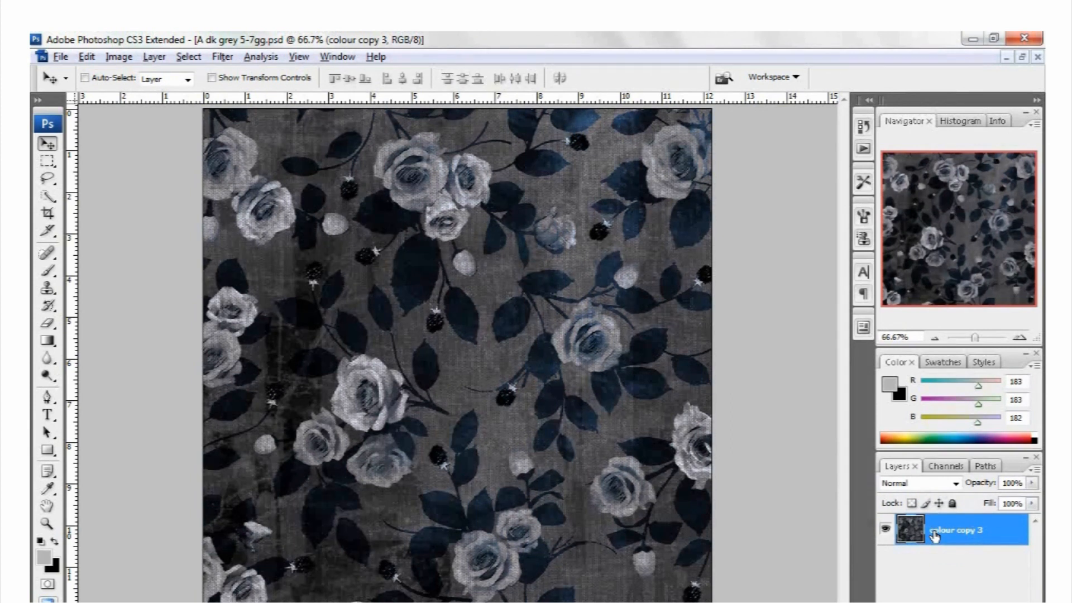
Copy the merged print, paste it into the Illustrator document Untitled-2 below the garment flats, and place a duplicate beside it
key(ctrl+a)
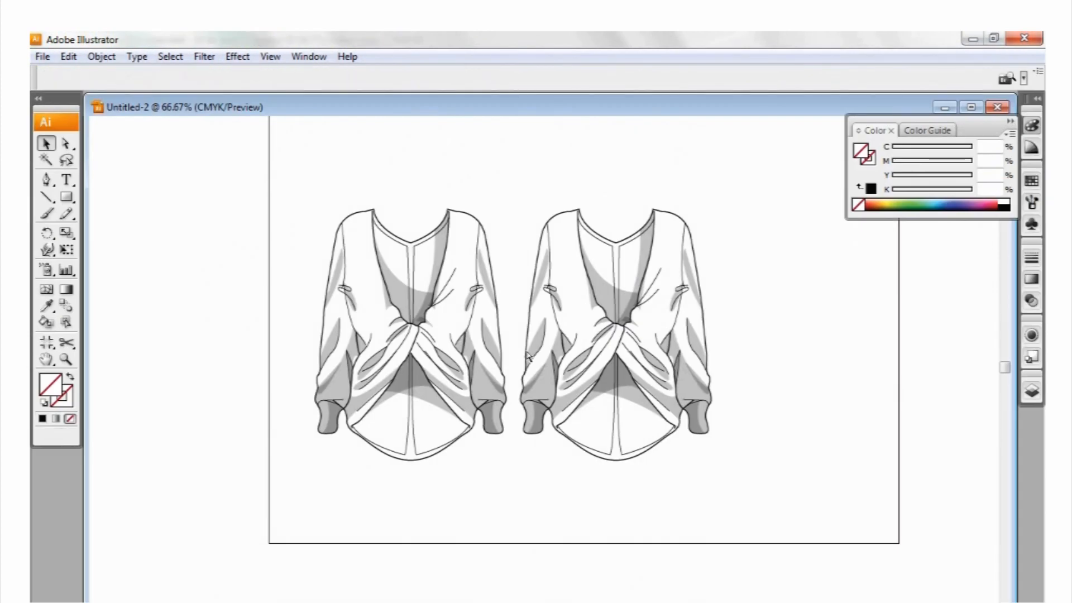
key(ctrl+v)
mouse_move(518, 317)
mouse_down()
mouse_move(742, 412)
mouse_move(832, 390)
mouse_move(840, 521)
mouse_up()
click(798, 325)
key(space)
drag(845, 518, 849, 432)
drag(834, 483, 675, 492)
key(ctrl+shift+a)
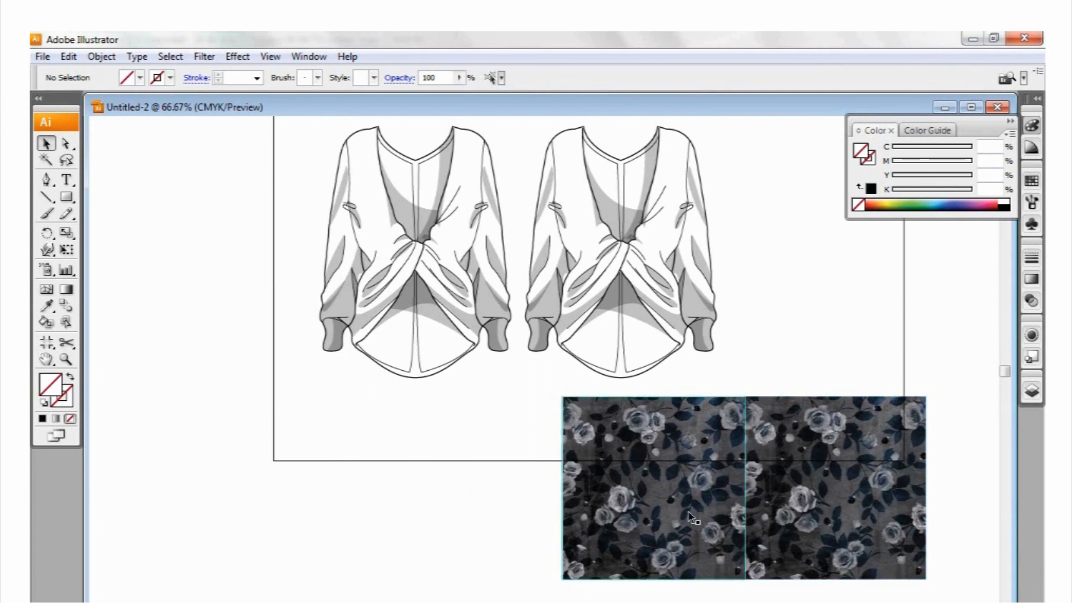
Try scaling the left print copy down to about half size and placing it over the second garment flat
click(561, 394)
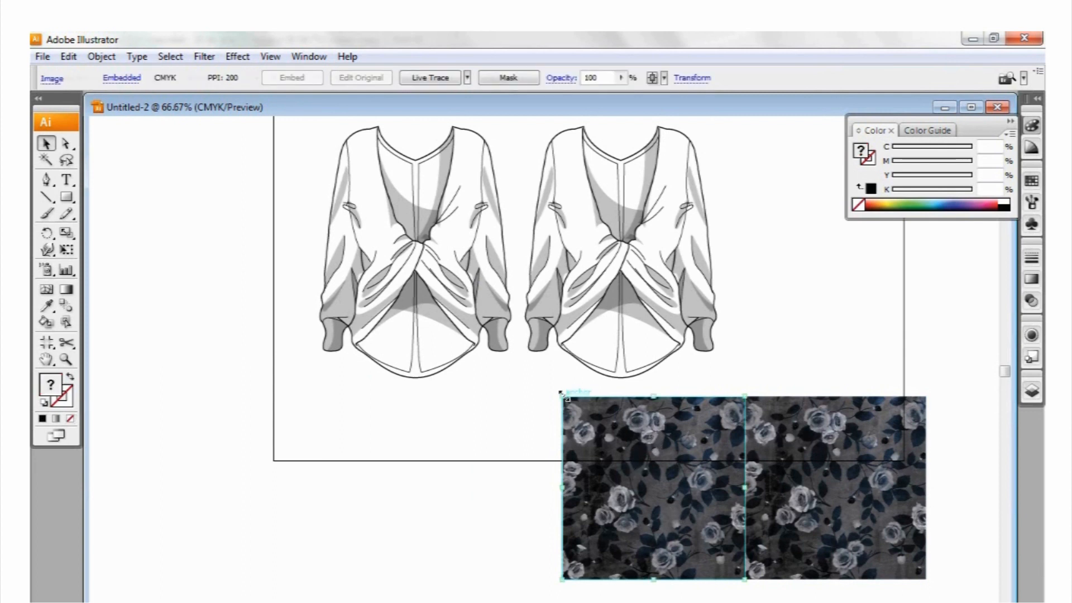
drag(561, 394, 554, 298)
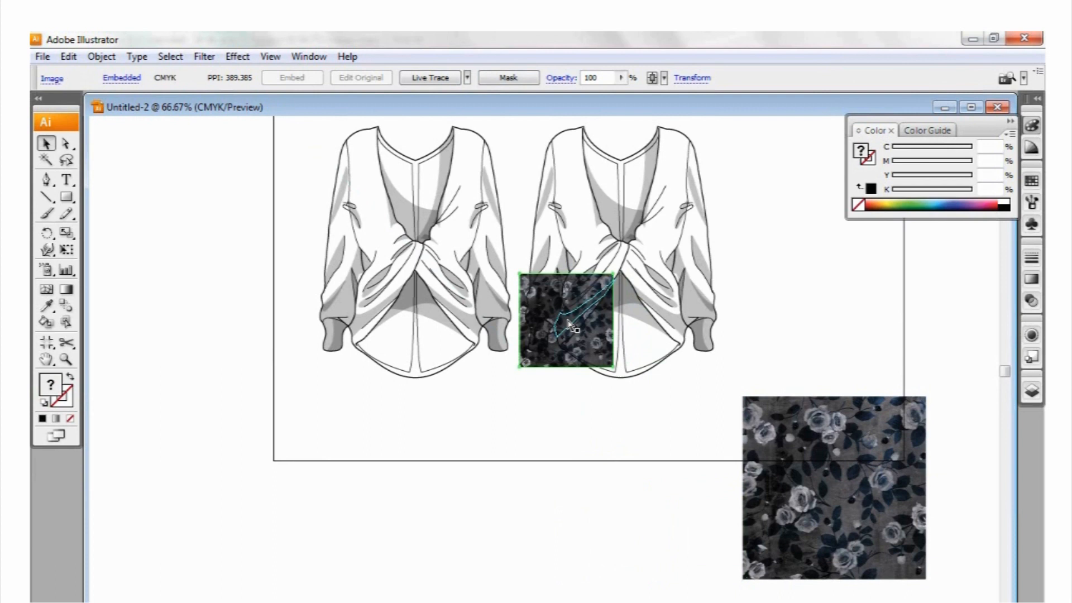
key(ctrl+z)
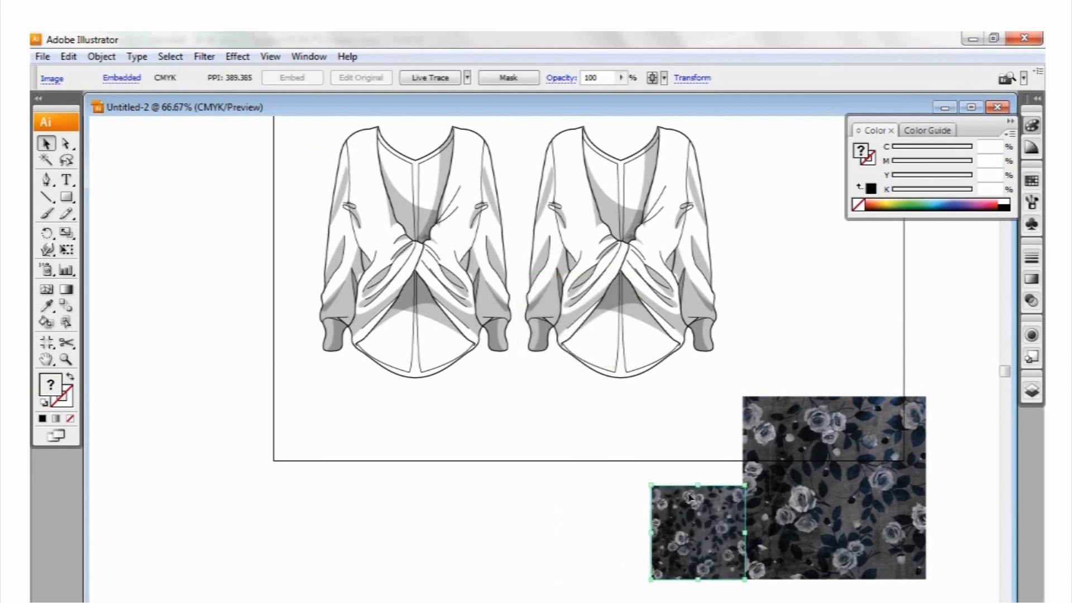
key(ctrl+z)
Add the left rose print image to the swatches as a pattern swatch
click(1031, 181)
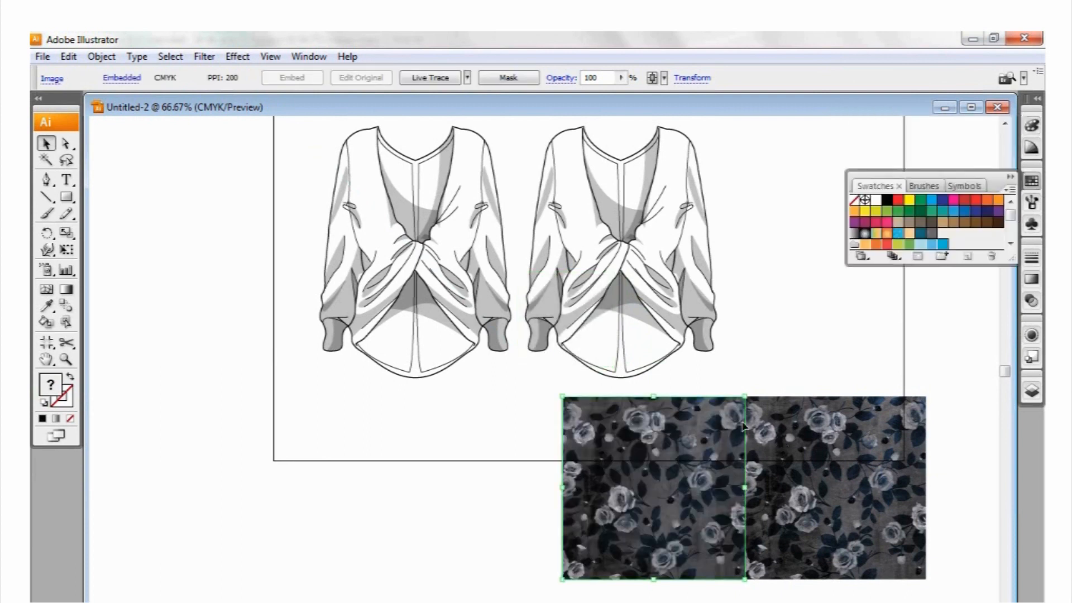
drag(663, 467, 943, 254)
click(809, 300)
Try filling the second garment flat's outline with the rose print pattern swatch
click(706, 234)
click(944, 234)
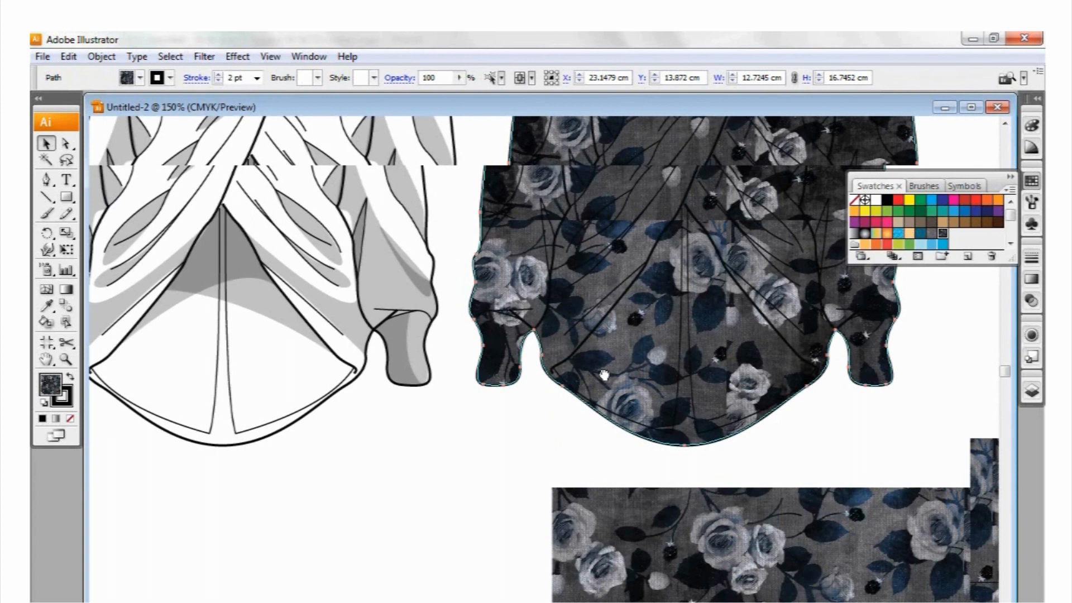
drag(604, 374, 566, 439)
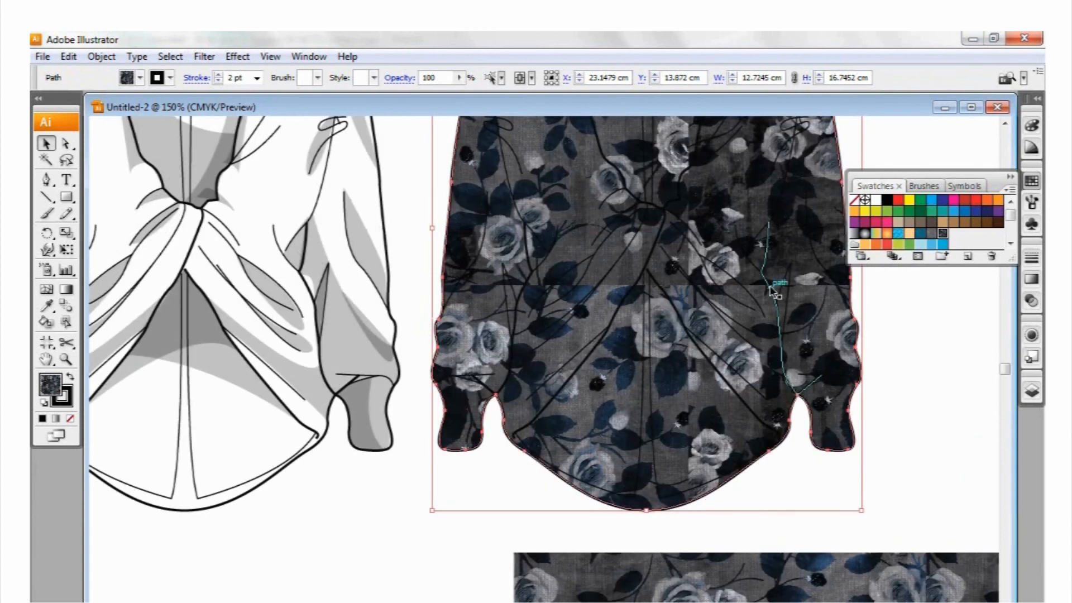
key(ctrl+minus)
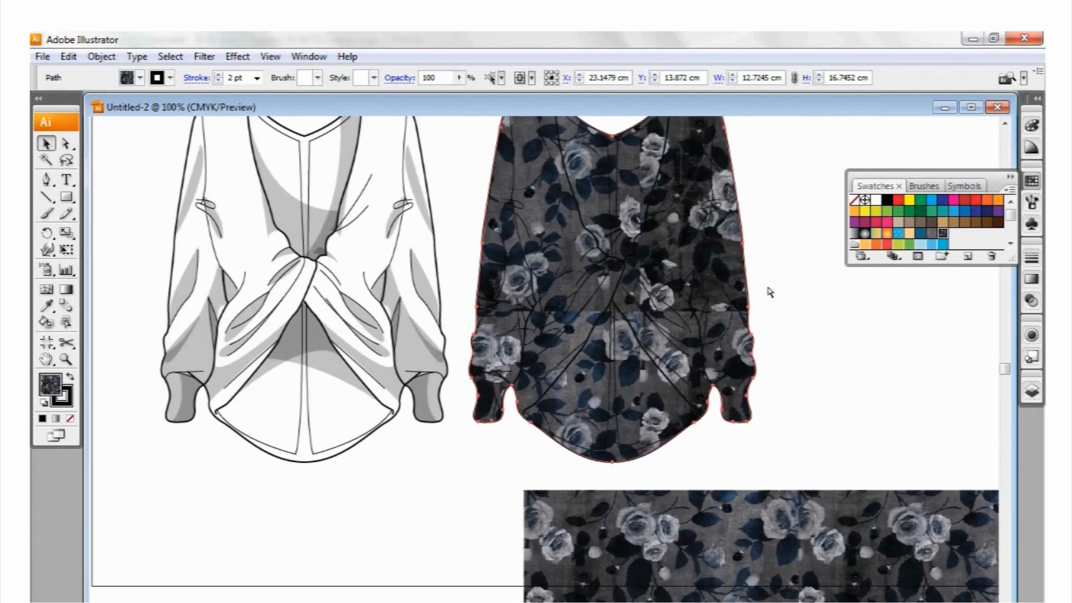
key(ctrl+z)
Delete the left copy of the rose print image below the garment flats
key(ctrl+minus)
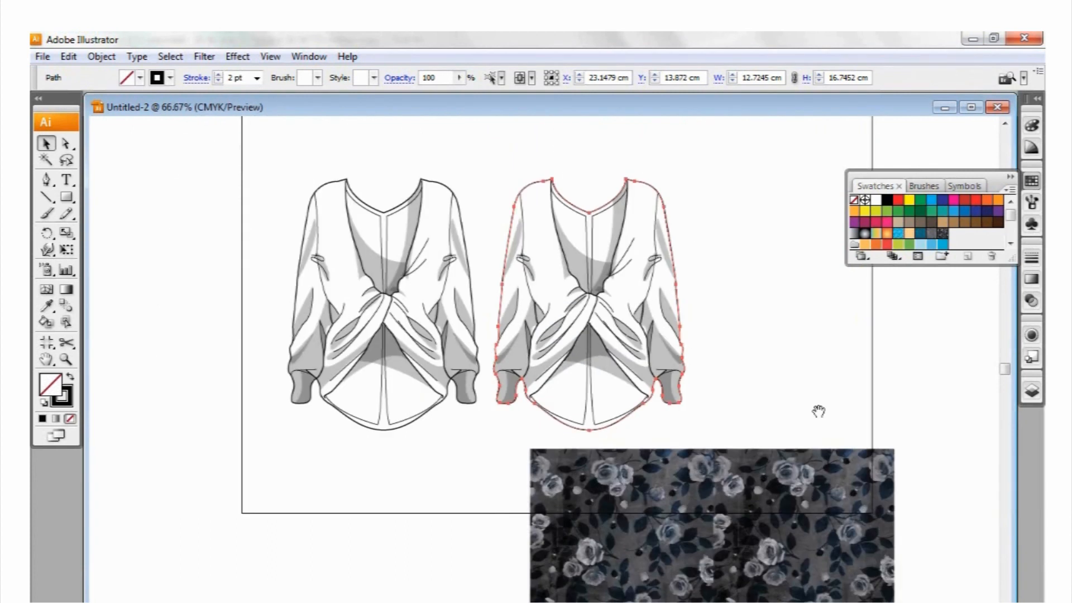
key(ctrl+minus)
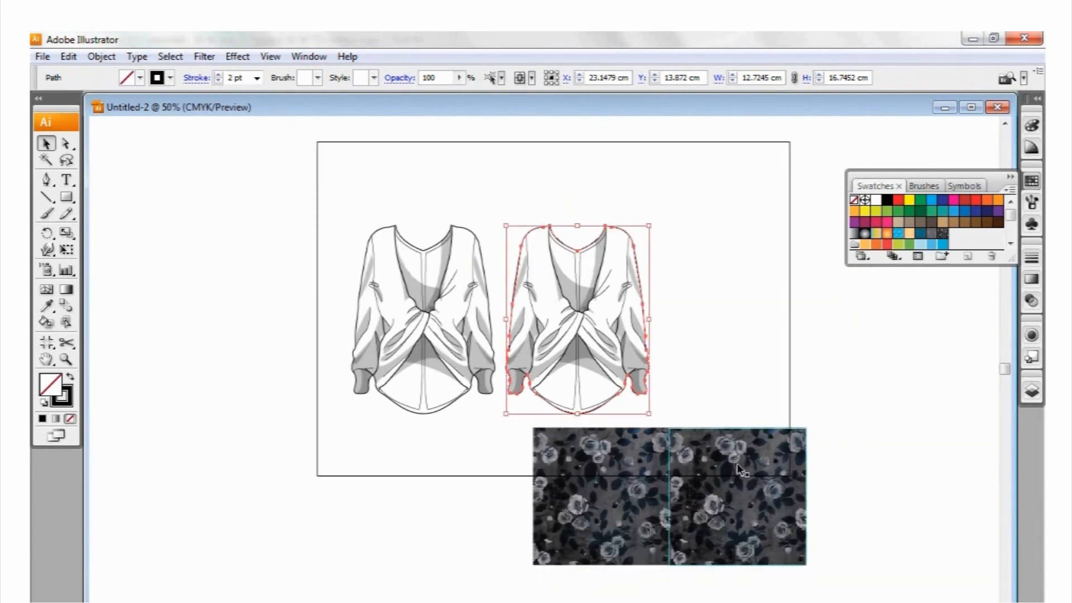
click(656, 491)
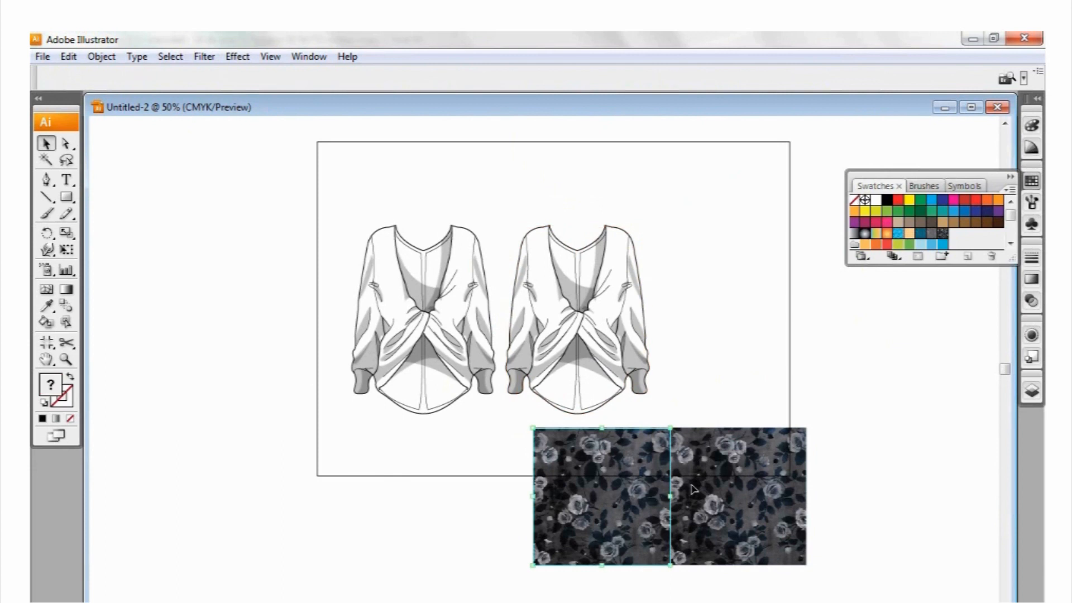
key(Delete)
Enlarge the remaining rose print image to about 134 PPI and position it so it covers the whole second garment flat
click(750, 488)
drag(667, 424, 590, 349)
drag(705, 478, 702, 360)
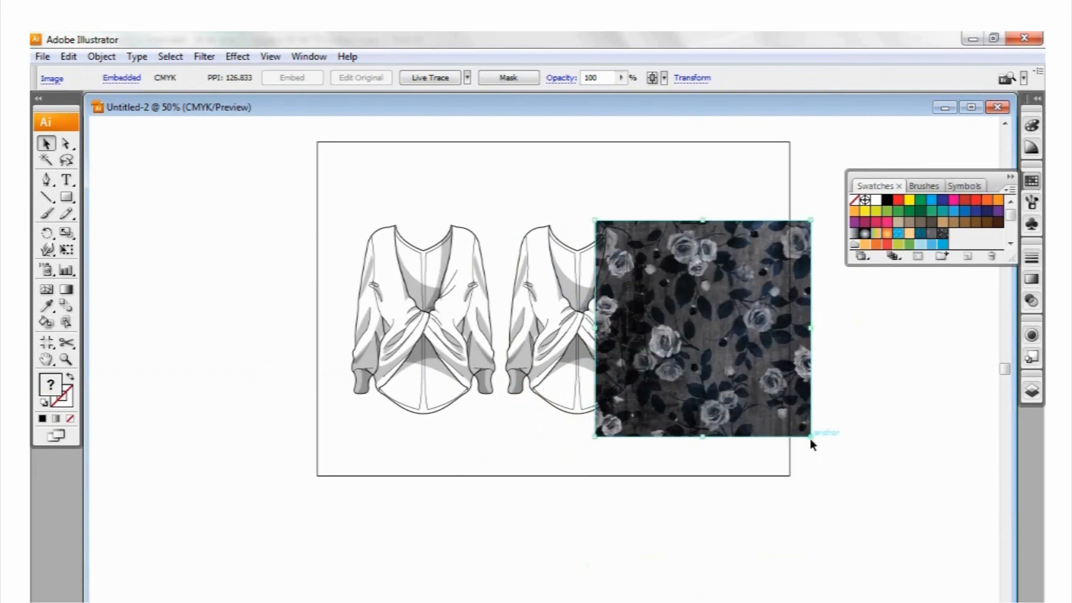
mouse_move(809, 438)
mouse_down()
mouse_move(791, 417)
mouse_move(798, 424)
mouse_up()
drag(757, 377, 682, 378)
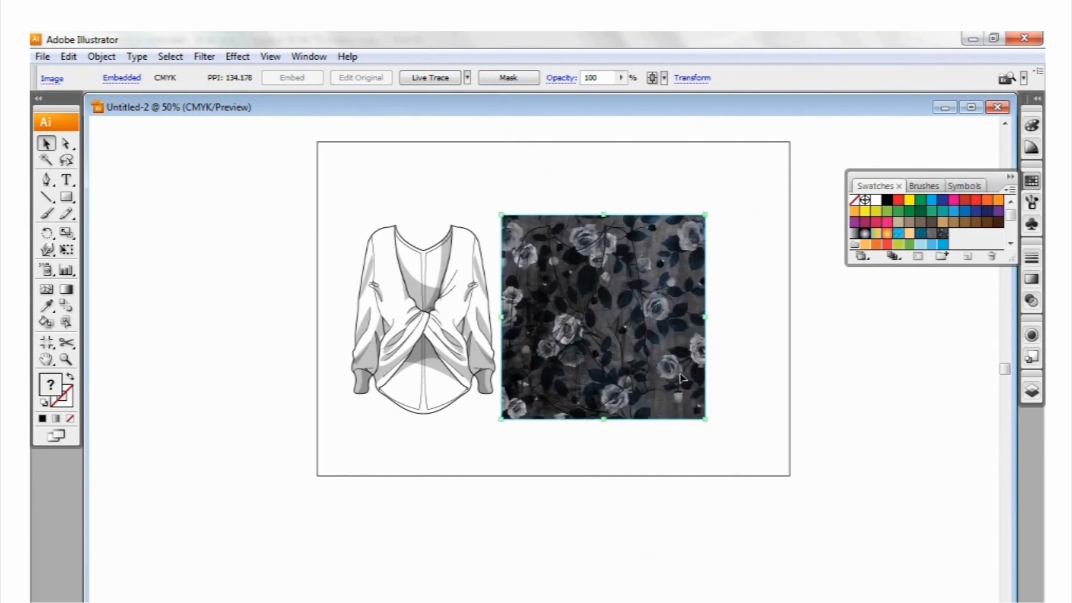